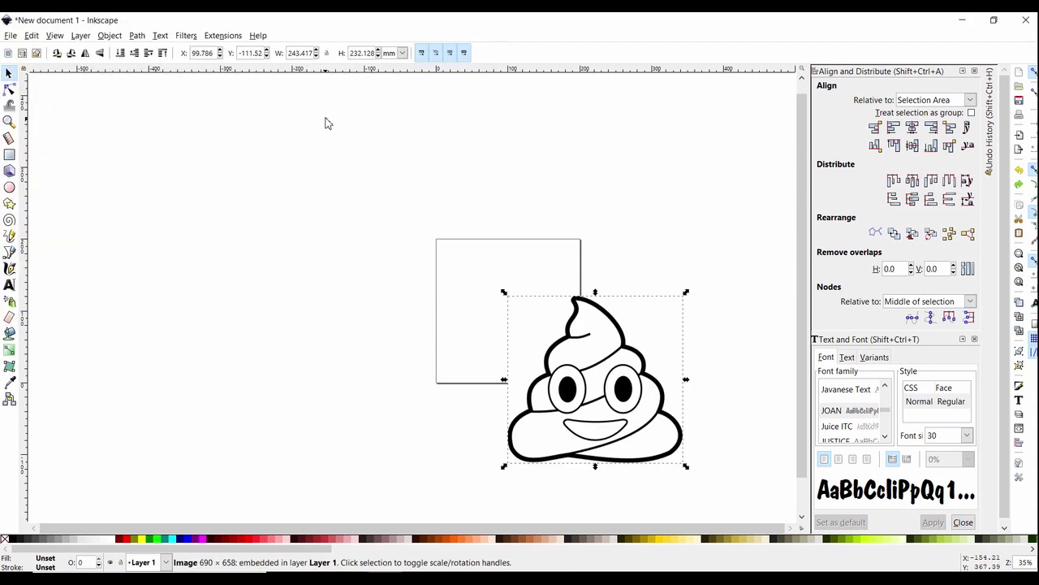
- Scale the emoji proportionally to about 49% (108.857 × 103.809 mm) and move it onto the upper page
left_click(327, 54)
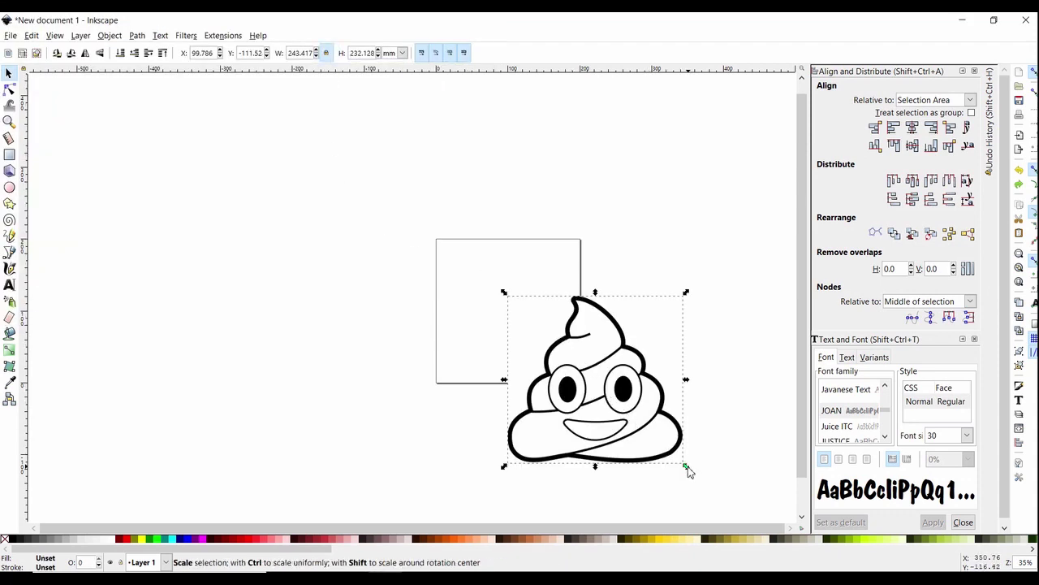
left_click_drag(685, 467, 590, 375)
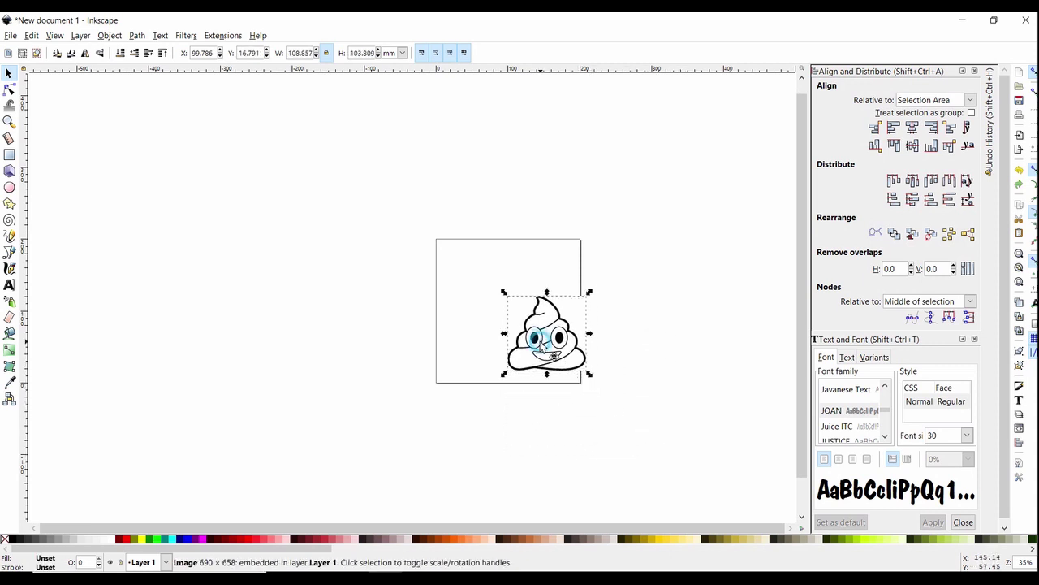
left_click_drag(541, 345, 500, 302)
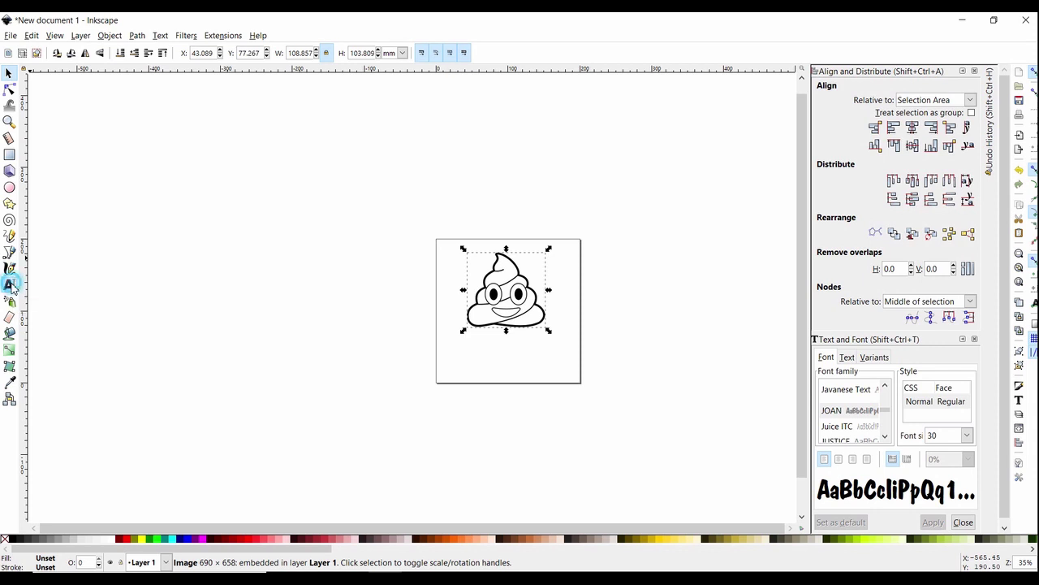
- Type HERE in the JOAN font near the lower left of the page
left_click(9, 285)
left_click(125, 53)
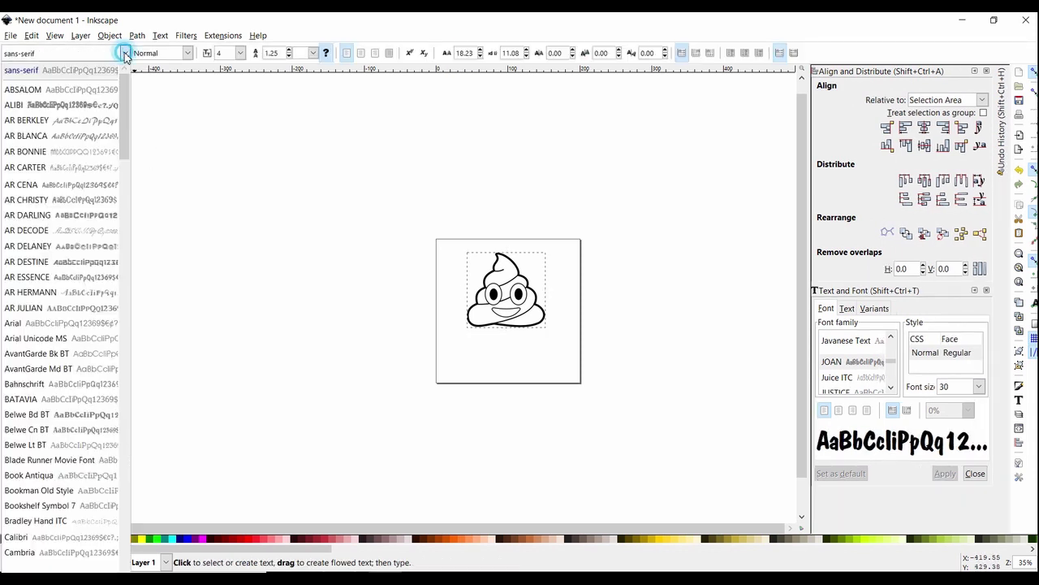
scroll(90, 244, "down", 3)
scroll(107, 285, "down", 15)
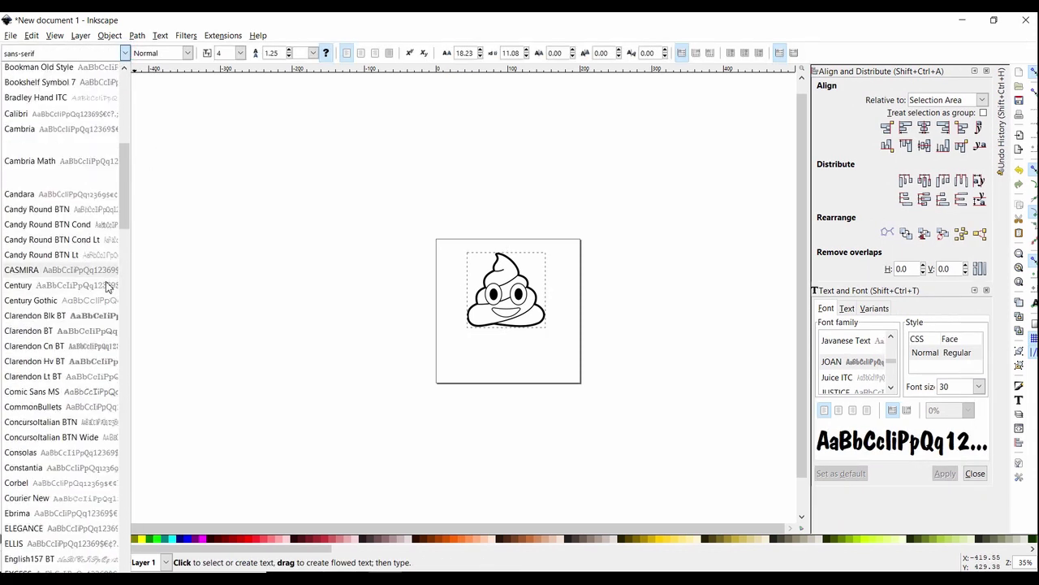
scroll(111, 306, "down", 3)
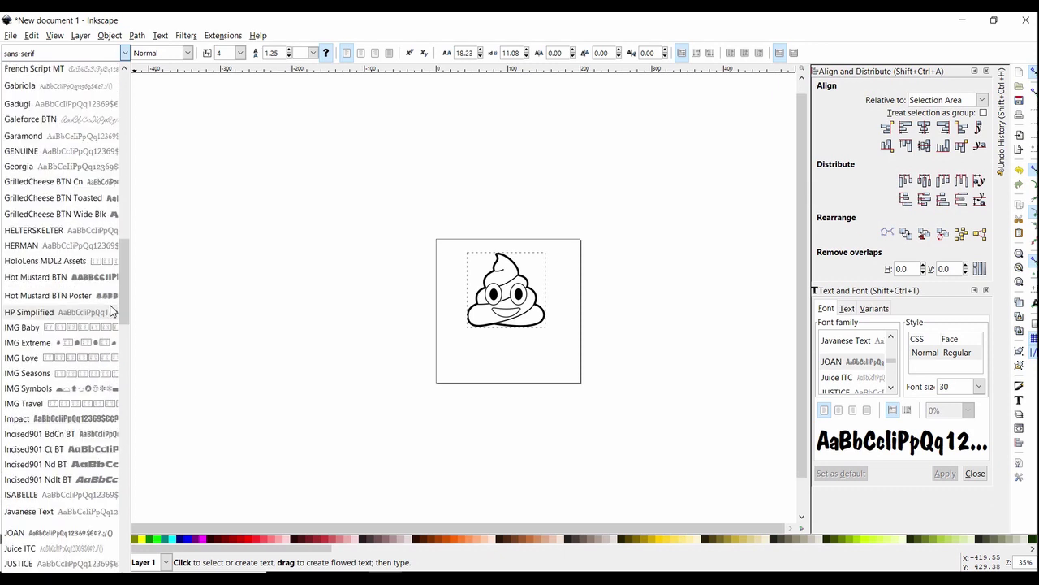
scroll(89, 300, "down", 3)
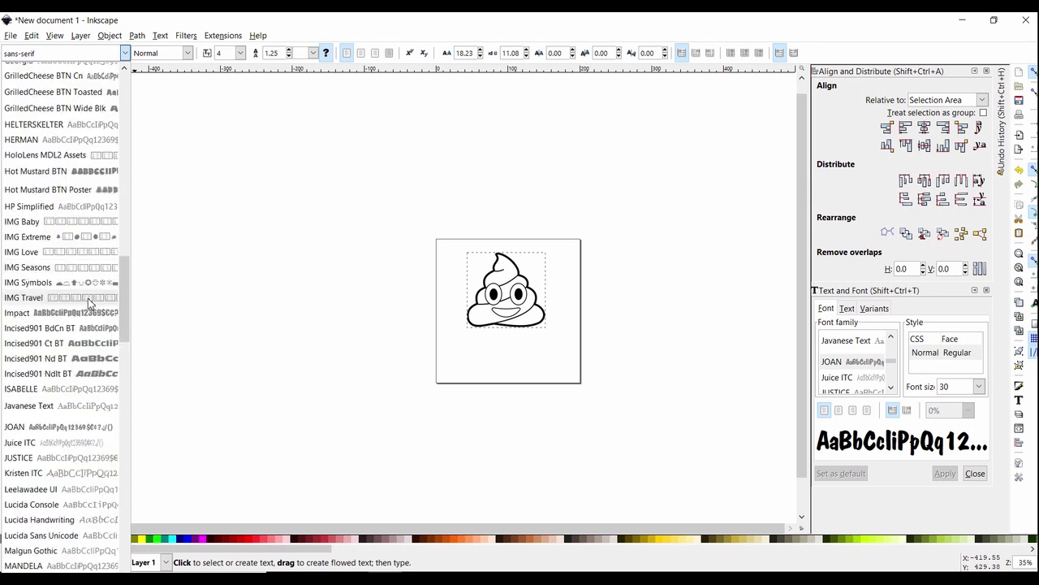
left_click(77, 428)
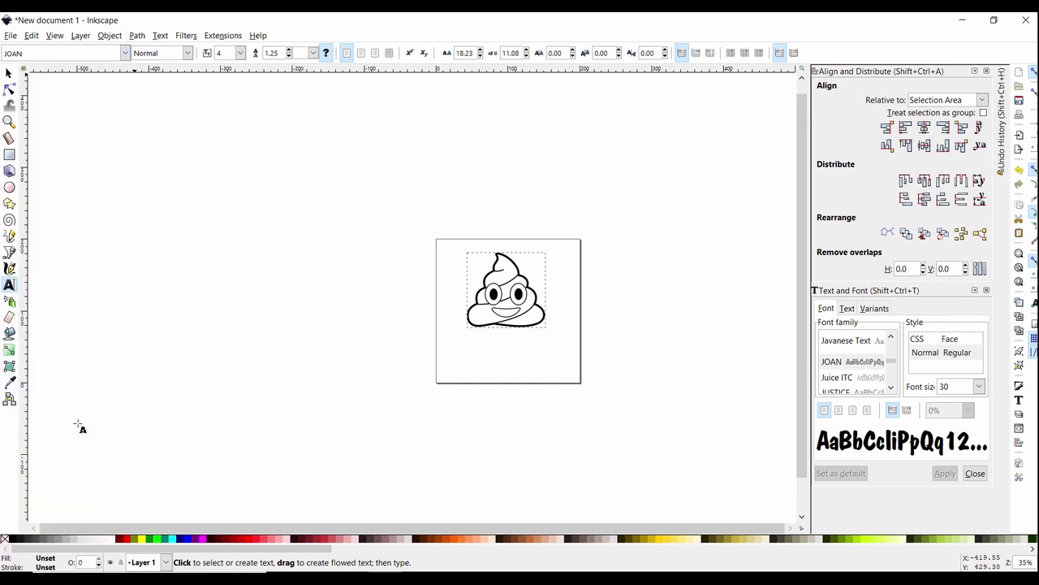
left_click(451, 362)
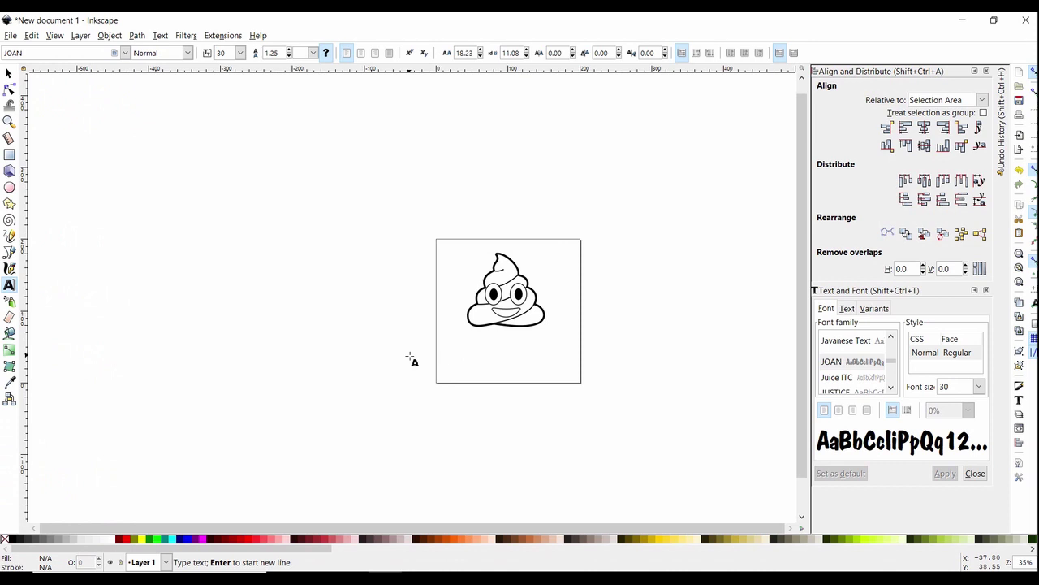
type("HERE")
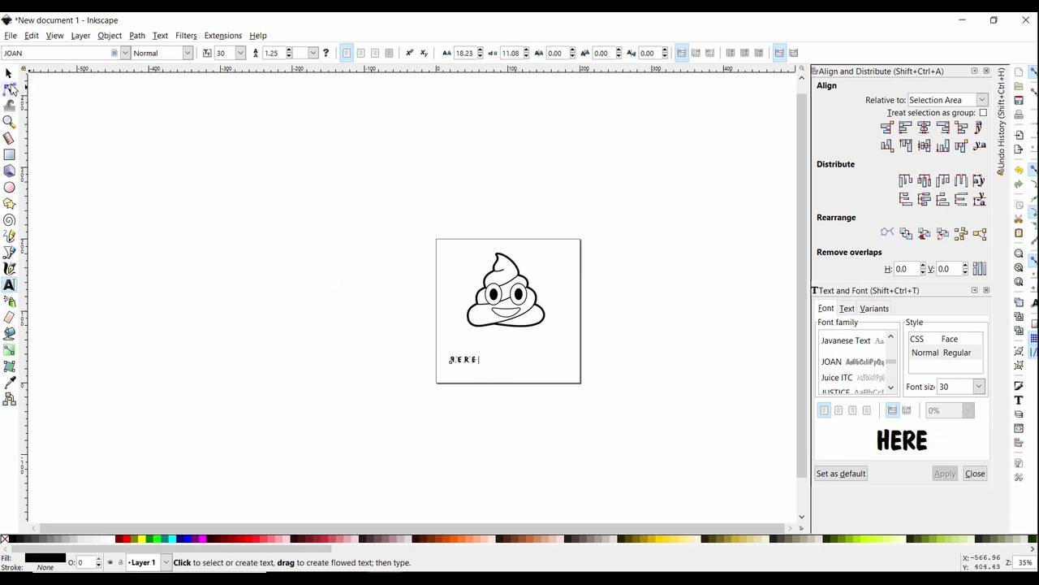
- Scale the HERE text up to about triple size along the page bottom
left_click(8, 73)
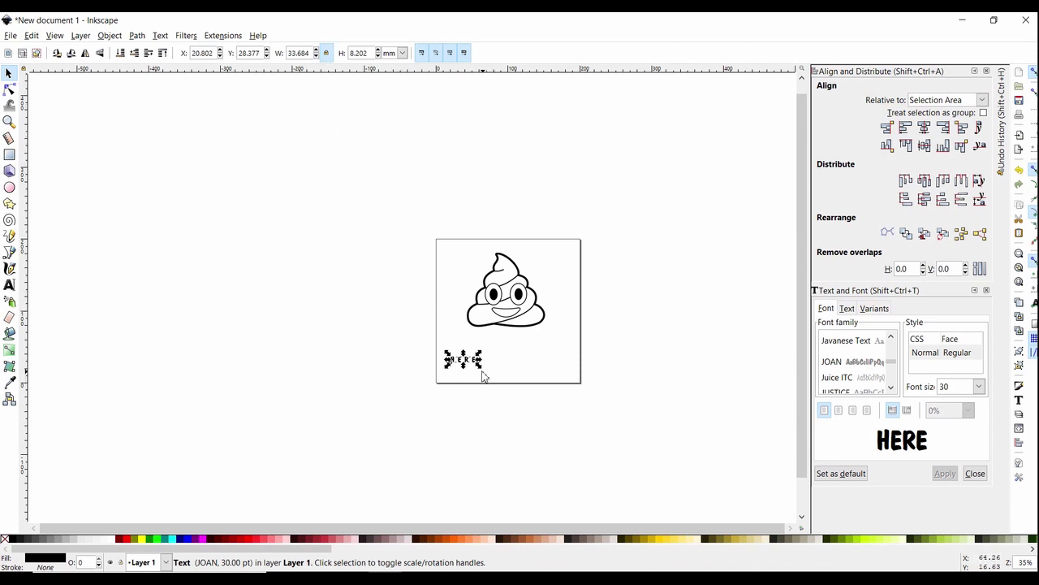
left_click_drag(479, 367, 557, 393)
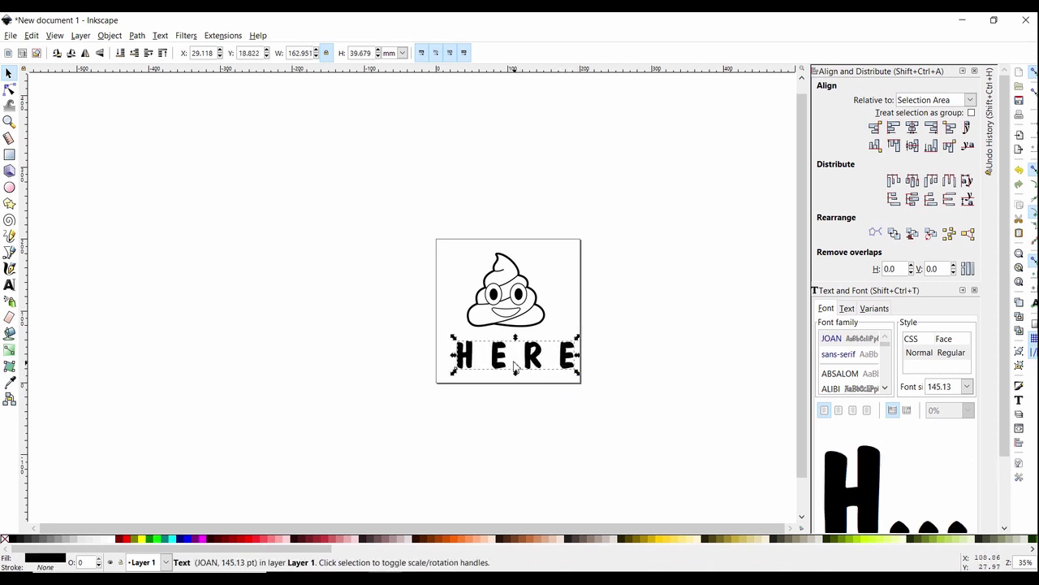
mouse_move(512, 364)
left_mouse_down()
mouse_move(491, 366)
mouse_move(499, 366)
left_mouse_up()
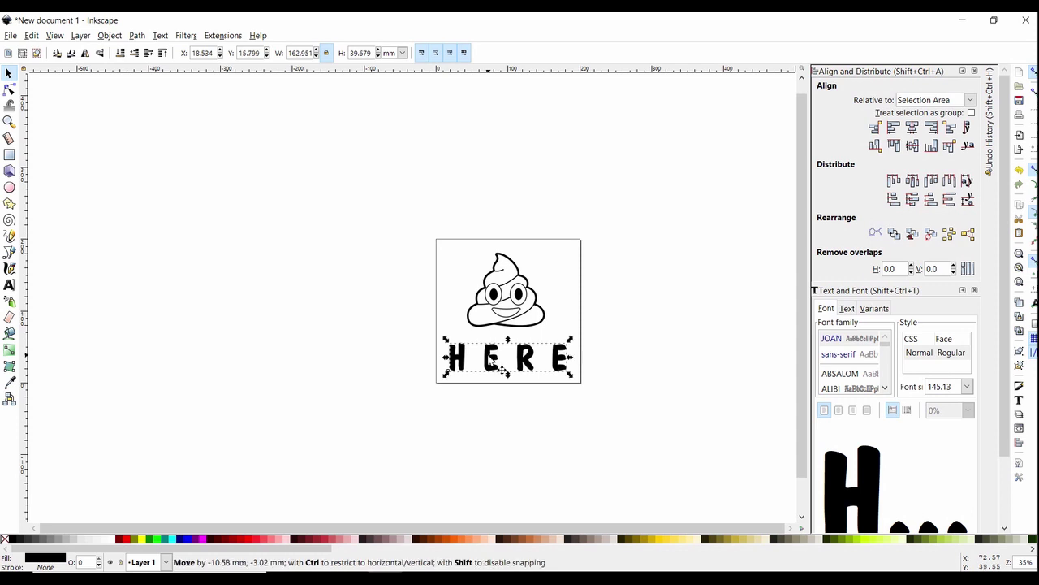
- Enlarge the emoji to 130.318 × 124.274 mm and centre HERE beneath it
left_click(506, 321)
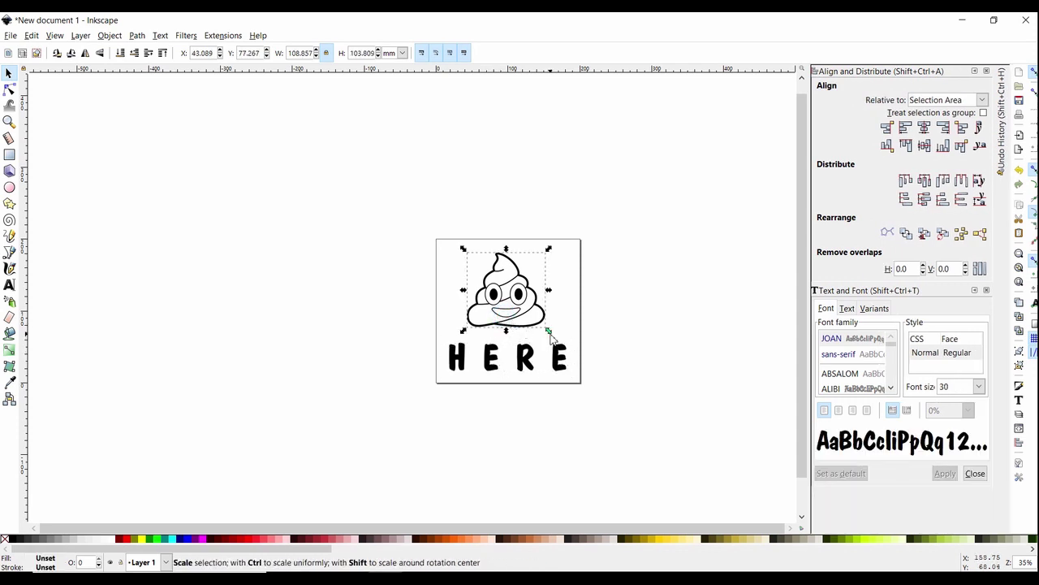
left_click_drag(549, 332, 508, 307)
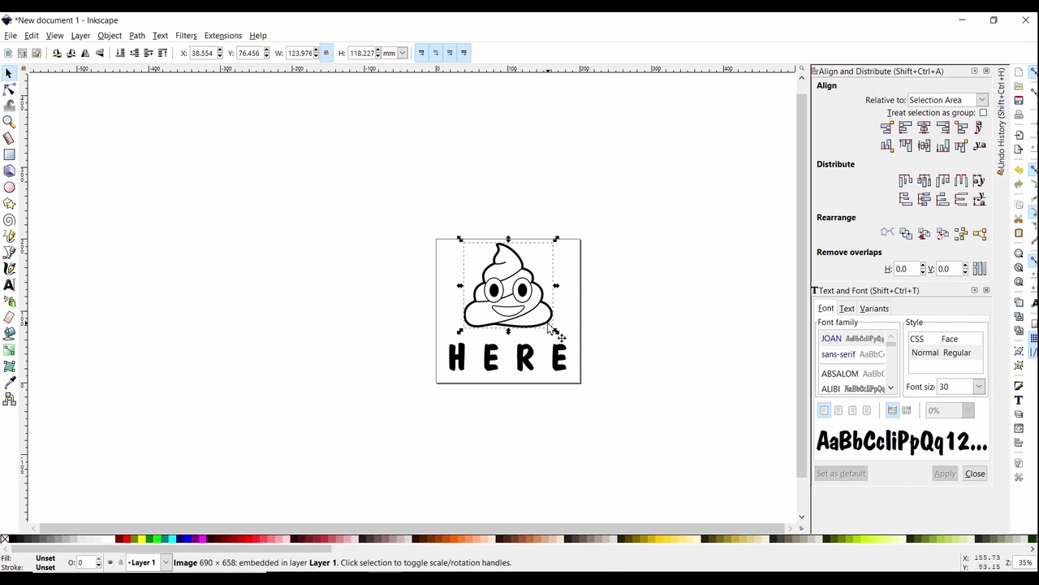
left_click_drag(556, 330, 517, 321)
left_click_drag(529, 360, 529, 372)
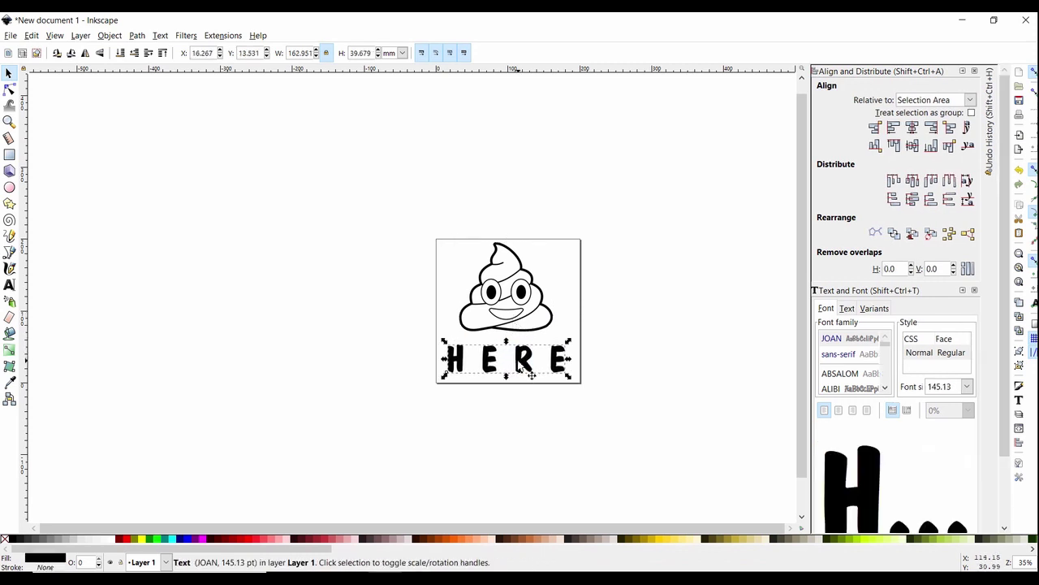
left_click(614, 350)
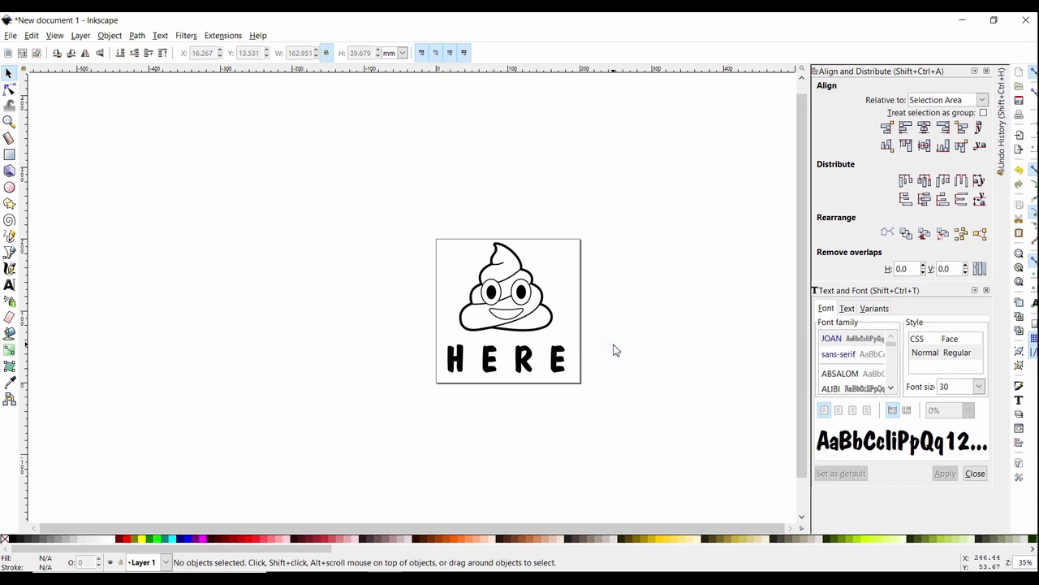
- Trace the emoji bitmap with Trace Bitmap using Grays at 2 scans, previewing before applying
left_click(542, 300)
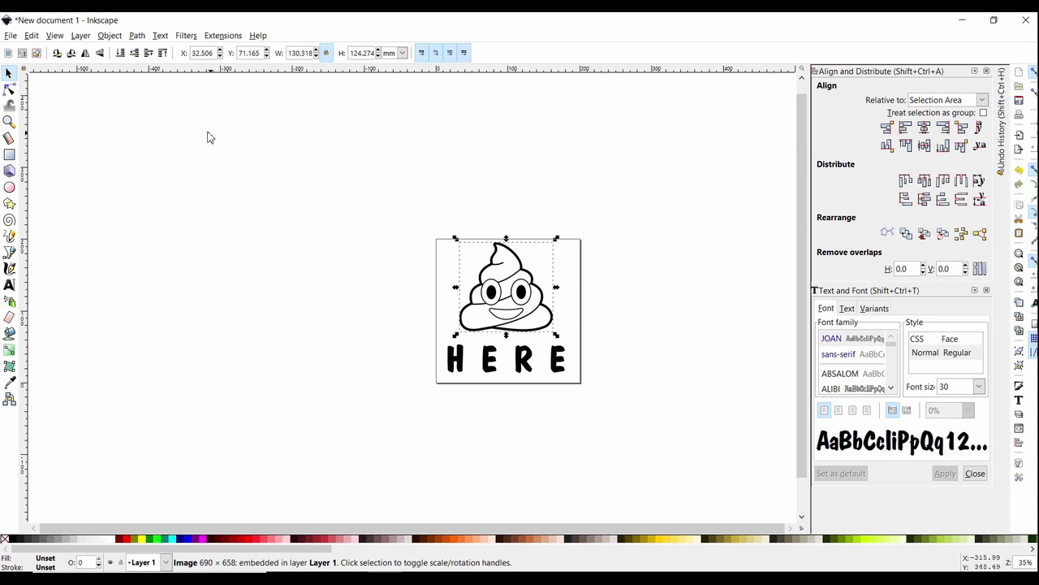
left_click(137, 36)
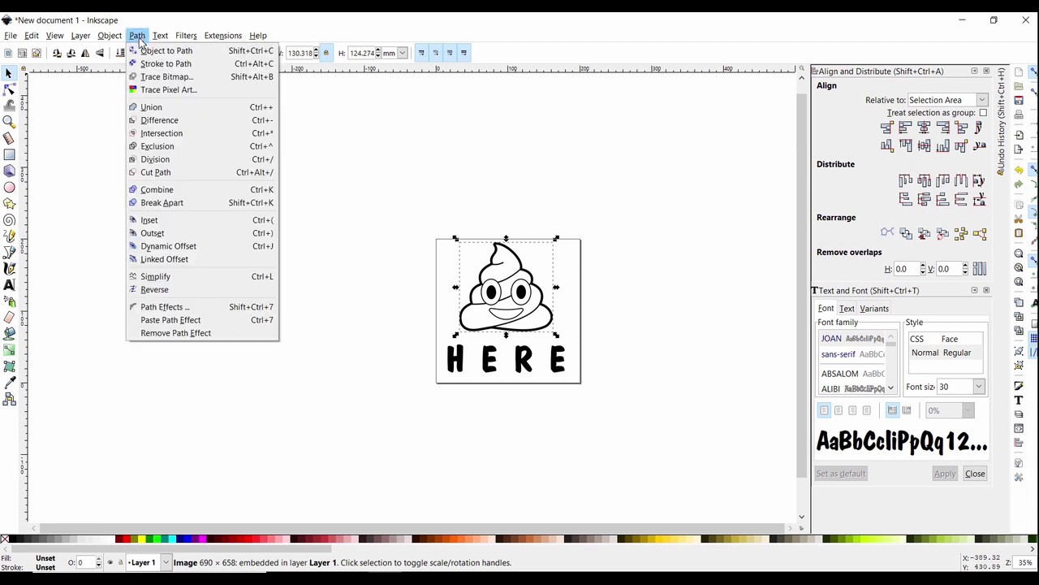
left_click(165, 79)
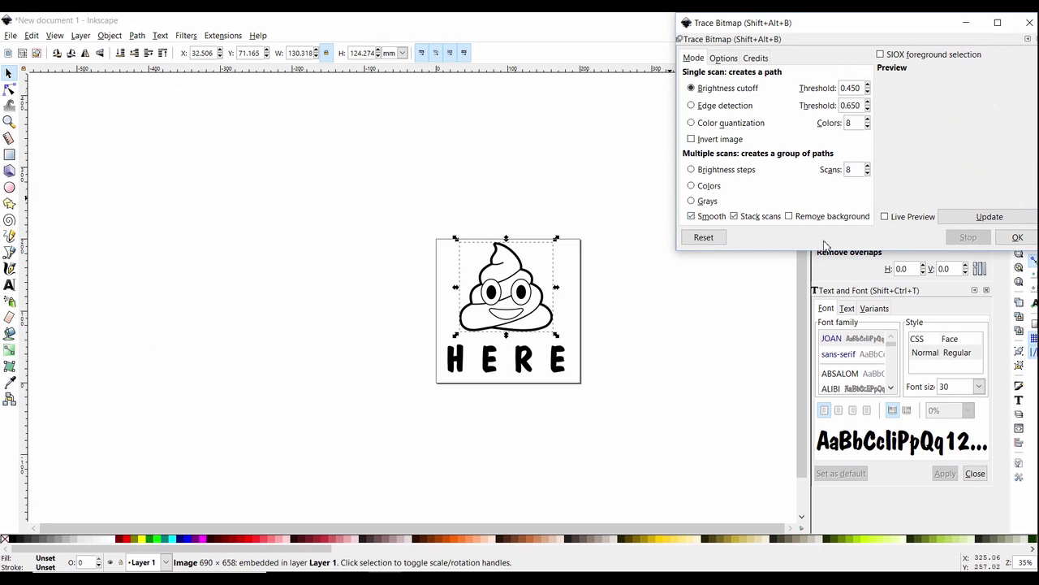
left_click(691, 202)
left_click(868, 173)
left_click(867, 173)
left_click(867, 173)
left_click(867, 173)
left_click(867, 173)
left_click(867, 173)
left_click(973, 220)
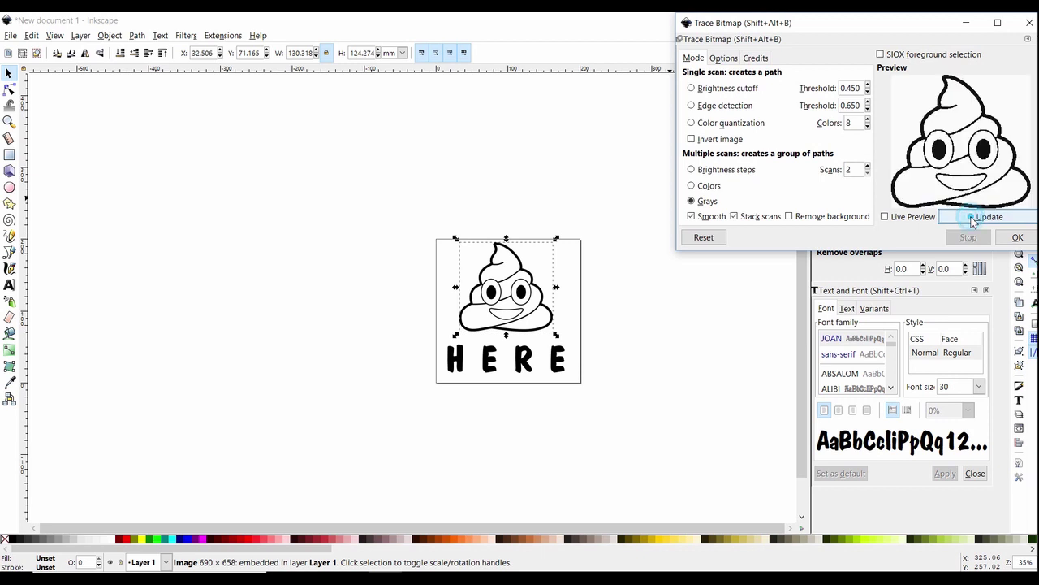
left_click(1019, 238)
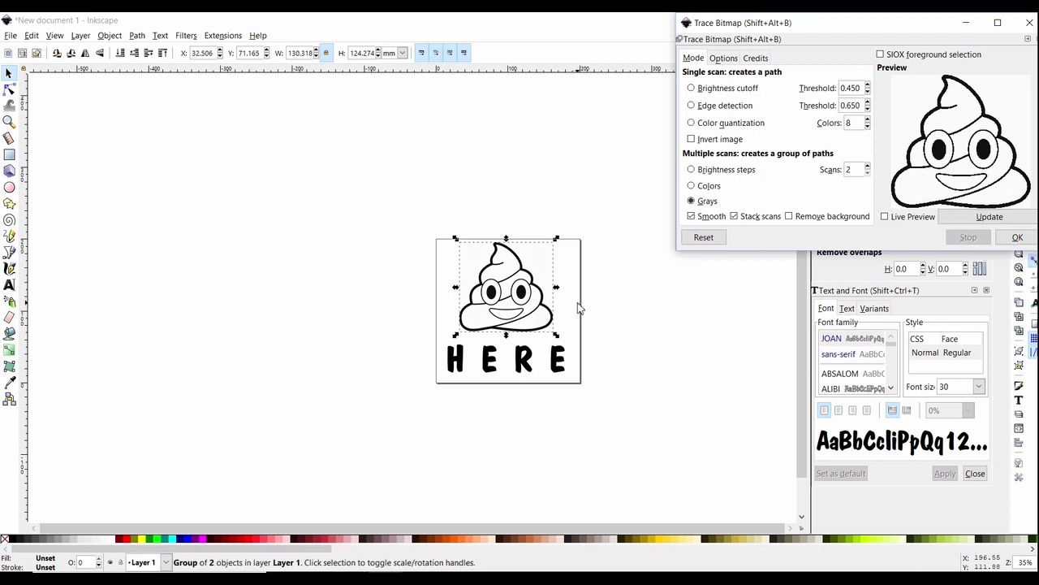
- Delete the original emoji bitmap and place the traced 2-path vector emoji above HERE
left_click_drag(504, 287, 329, 287)
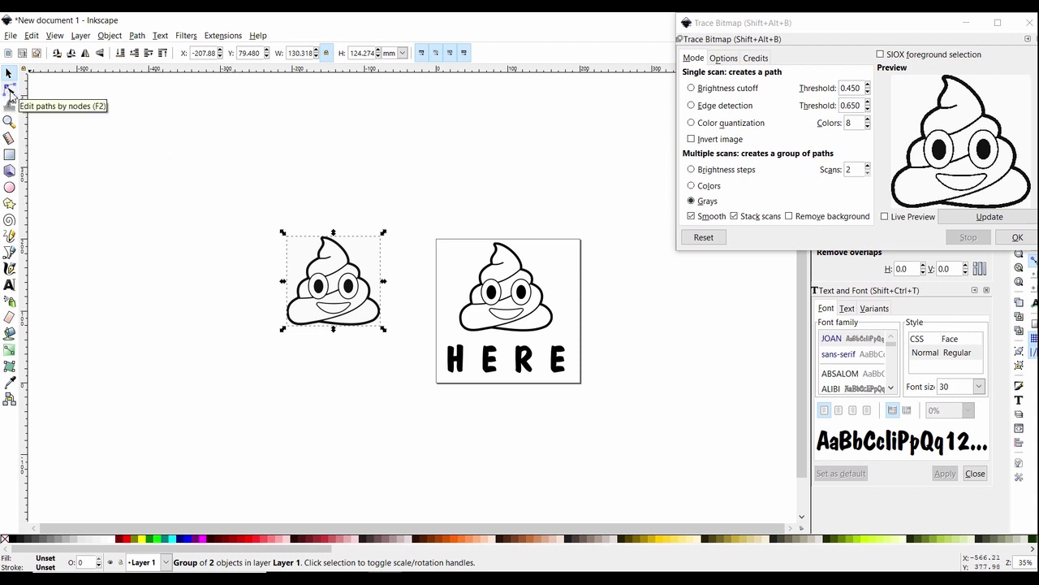
mouse_move(318, 287)
left_mouse_down()
mouse_move(422, 292)
mouse_move(283, 265)
left_mouse_up()
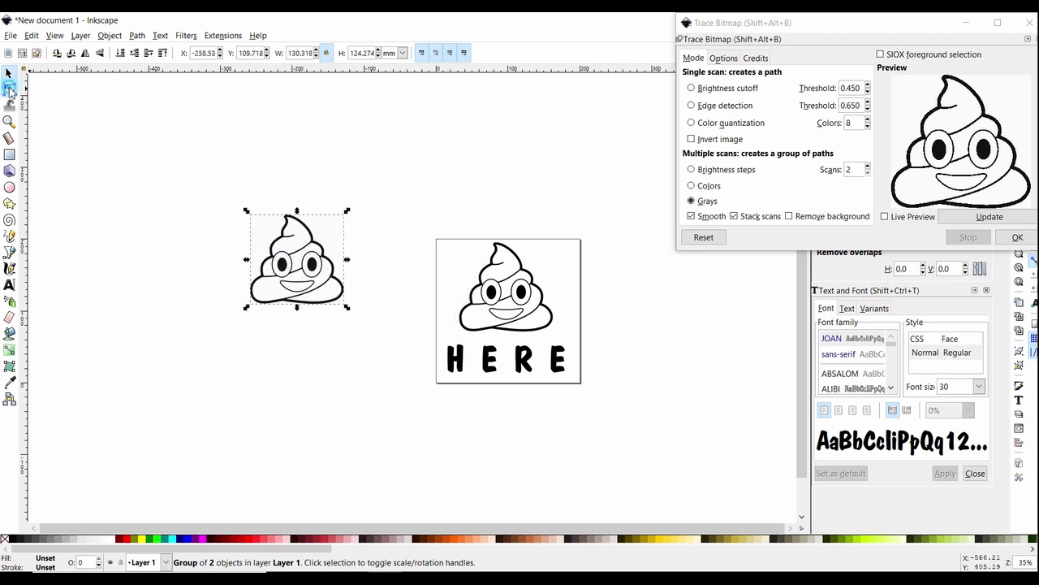
left_click(9, 89)
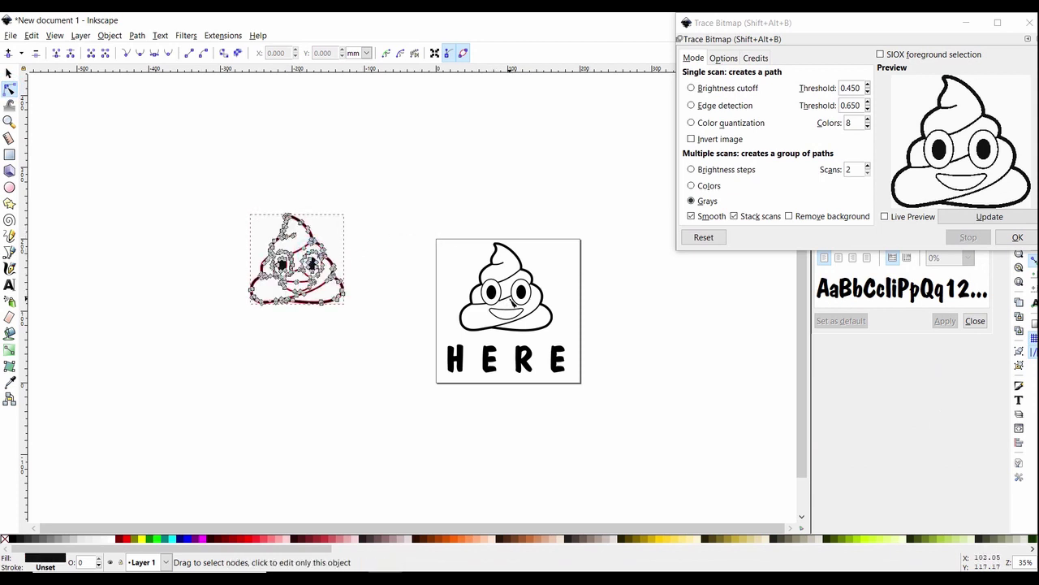
left_click(511, 299)
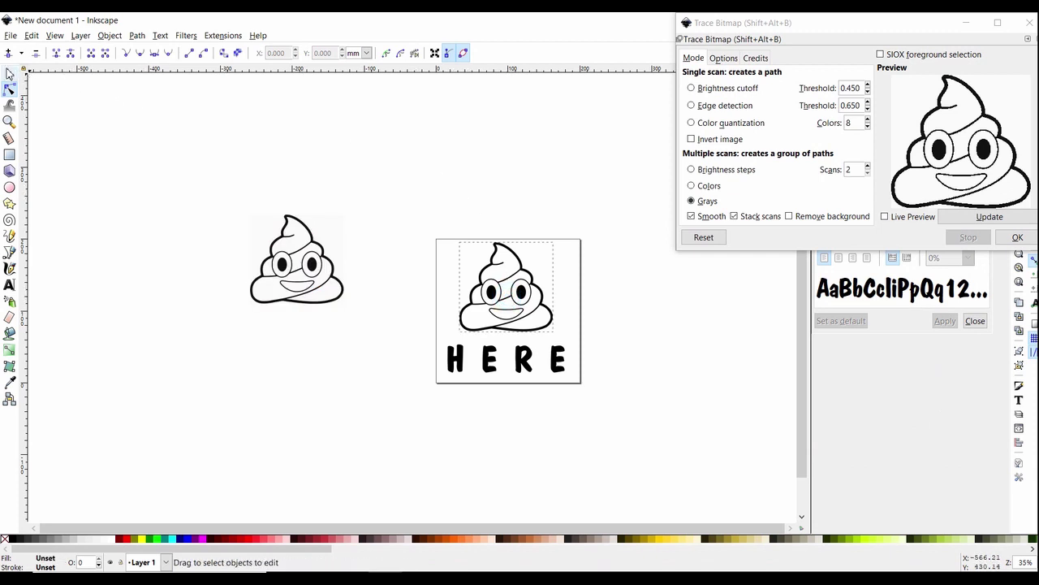
left_click(9, 73)
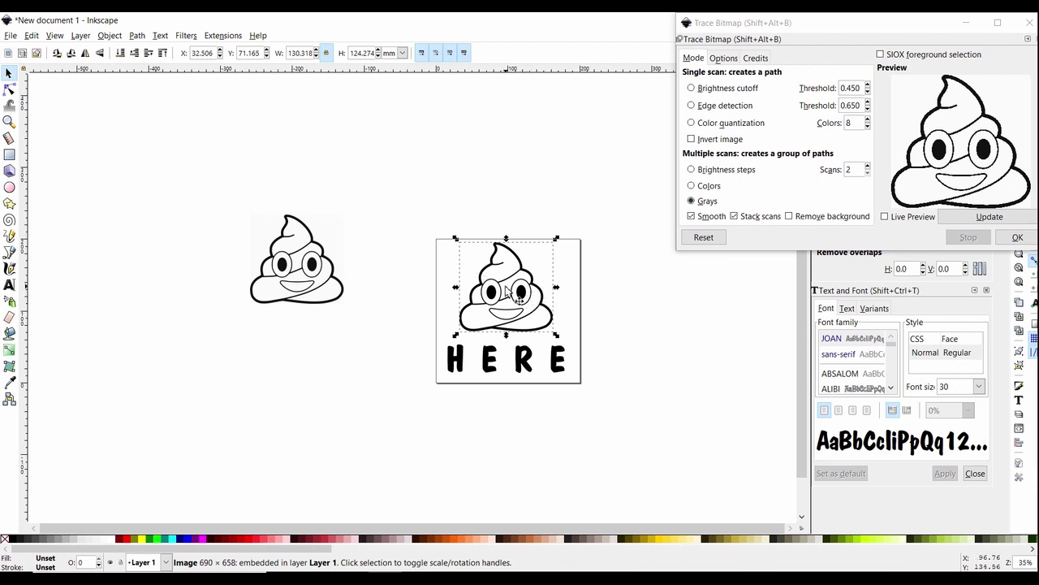
key("Delete")
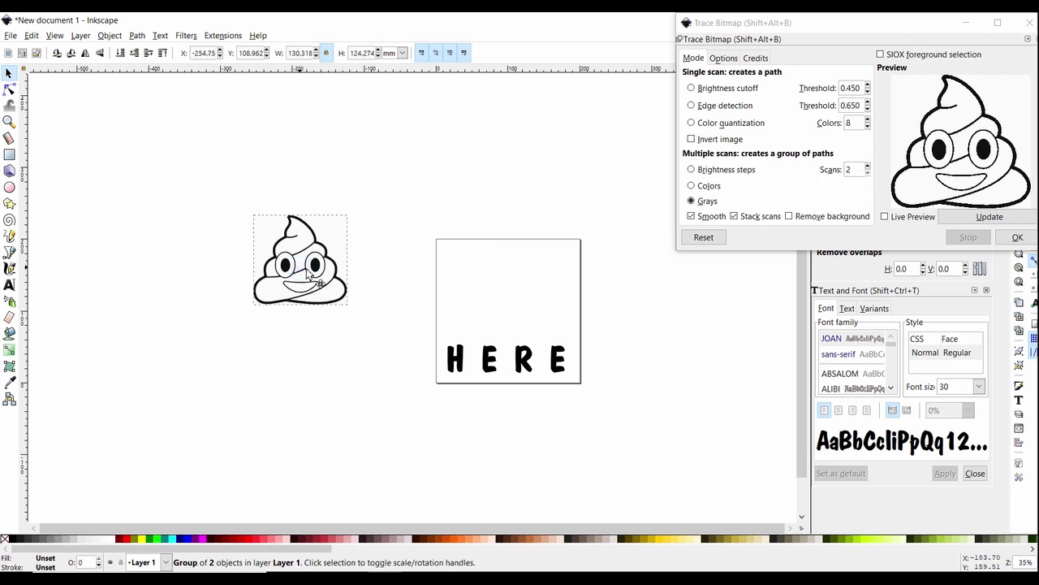
left_click_drag(311, 276, 512, 299)
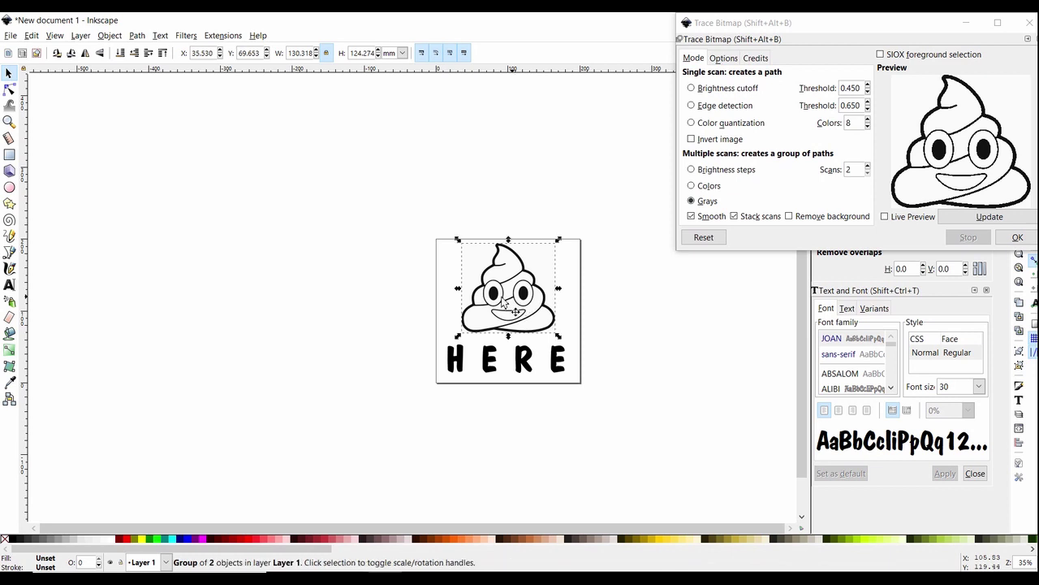
- Close Trace Bitmap and convert HERE with Object to Path into four letter paths
left_click(363, 275)
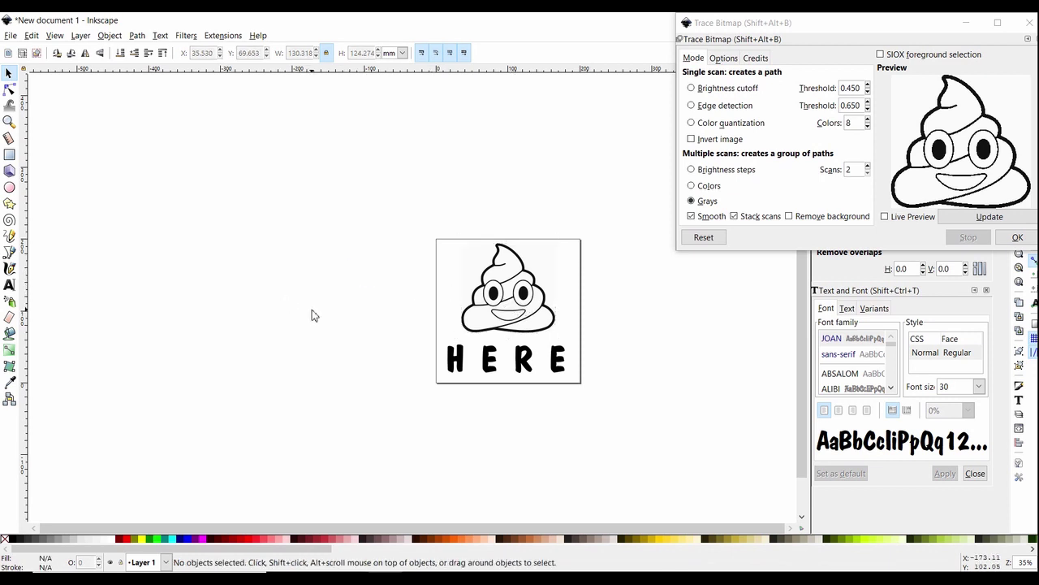
left_click(492, 368)
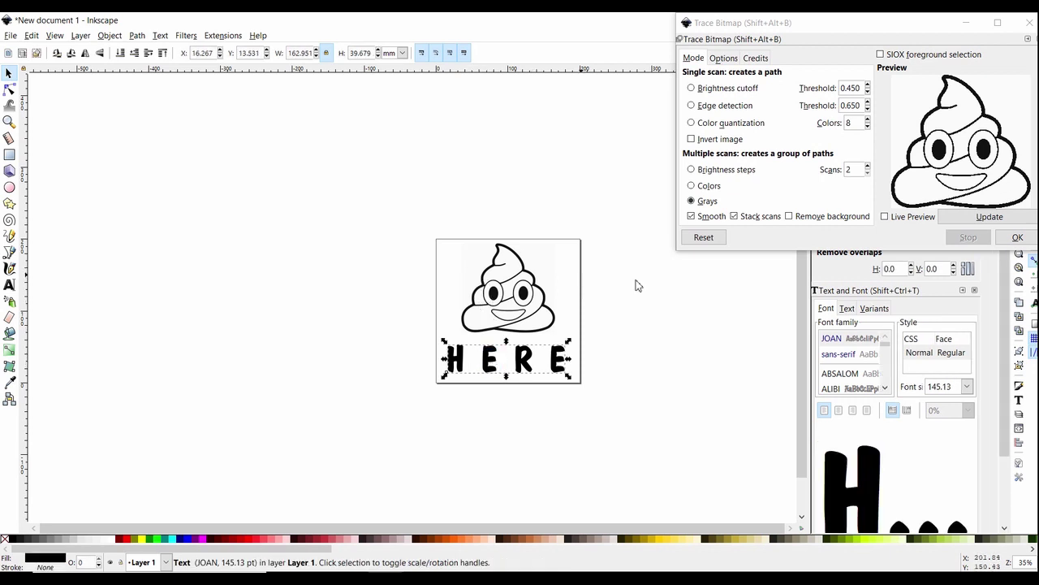
left_click(1029, 22)
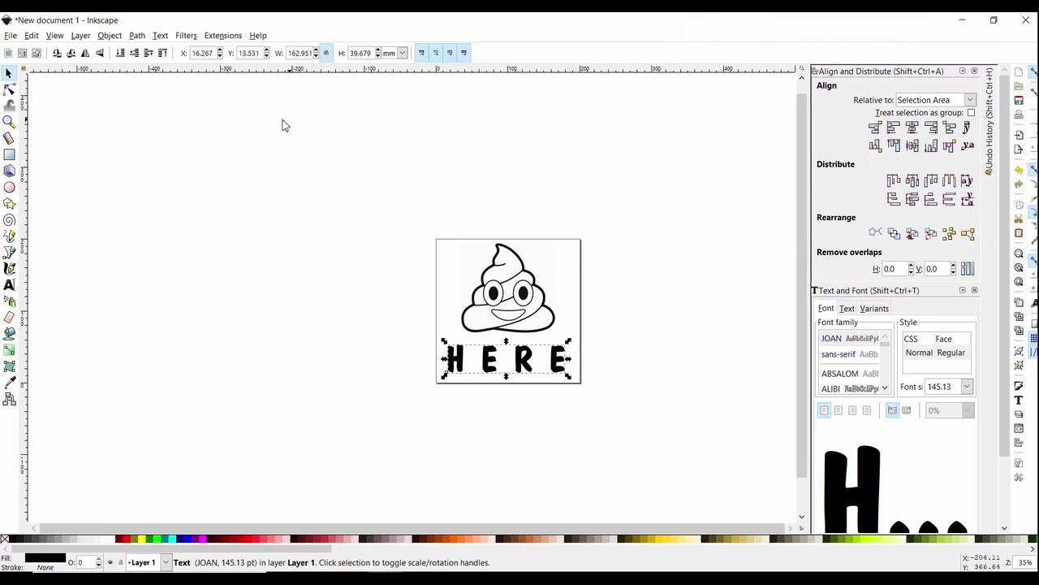
left_click(138, 38)
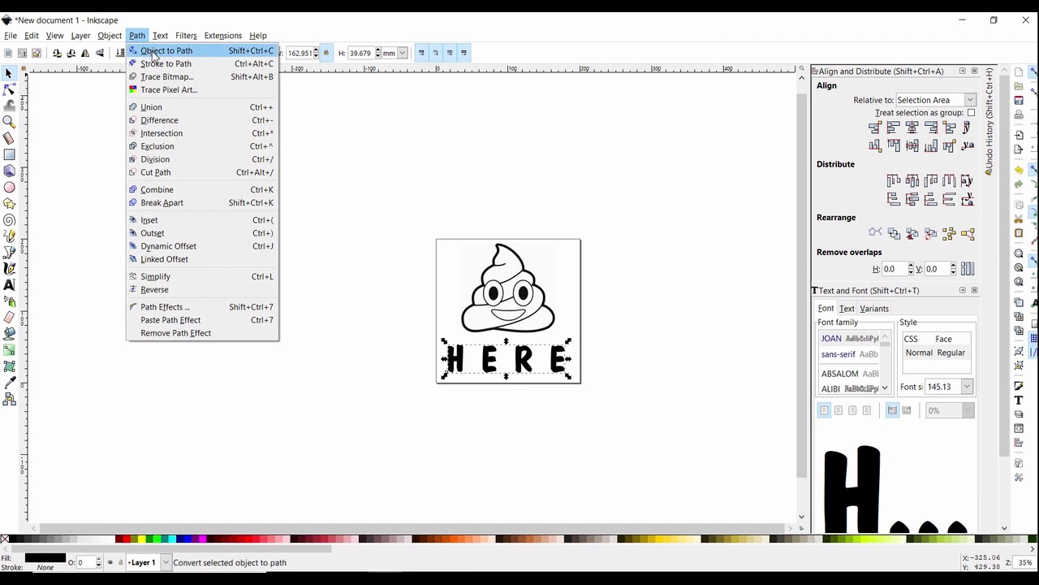
left_click(153, 53)
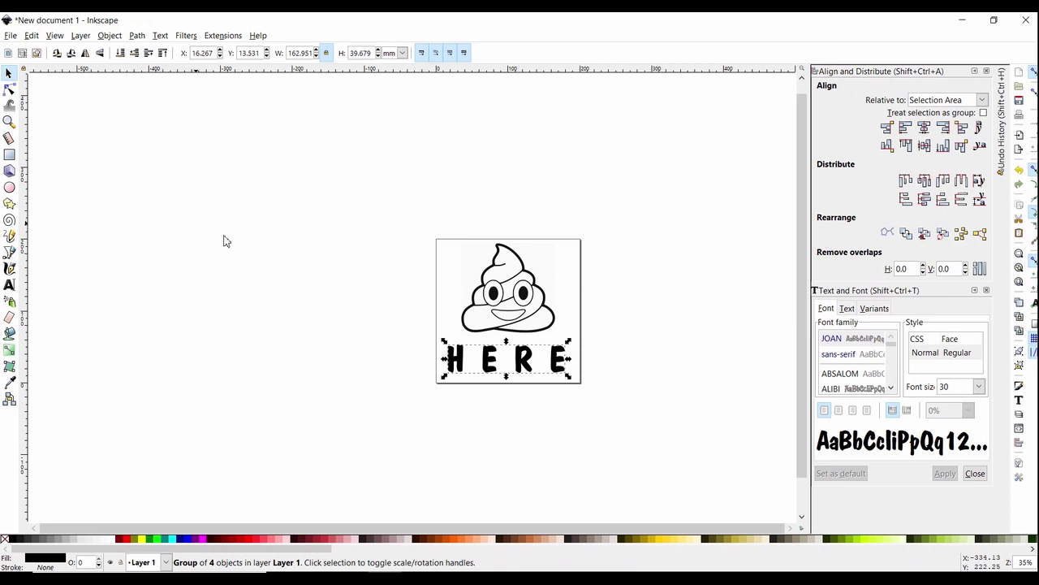
left_click(9, 90)
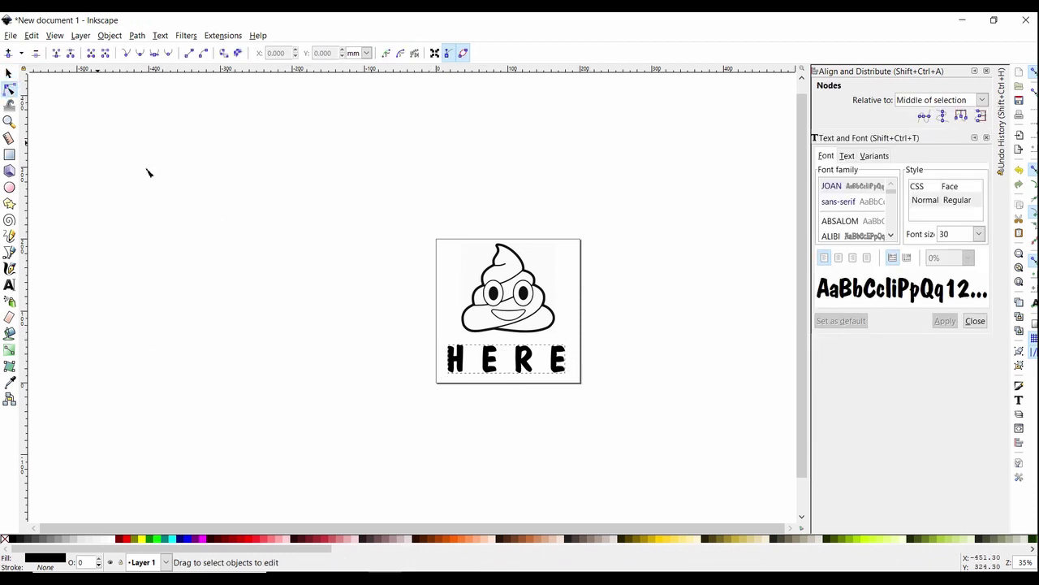
left_click(492, 368)
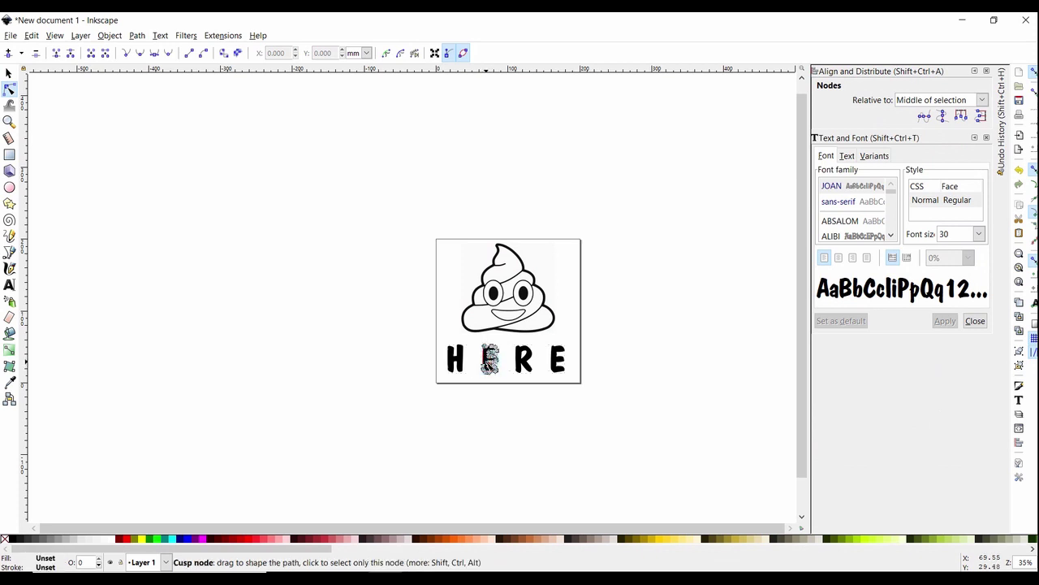
left_click(365, 311)
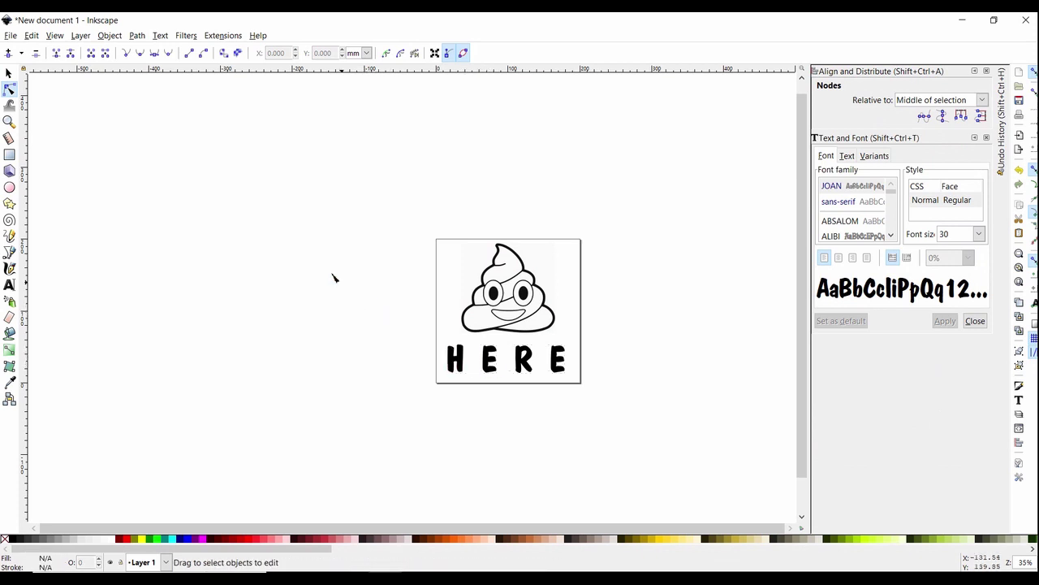
- Align the traced emoji and HERE with Center on vertical axis
left_click(8, 74)
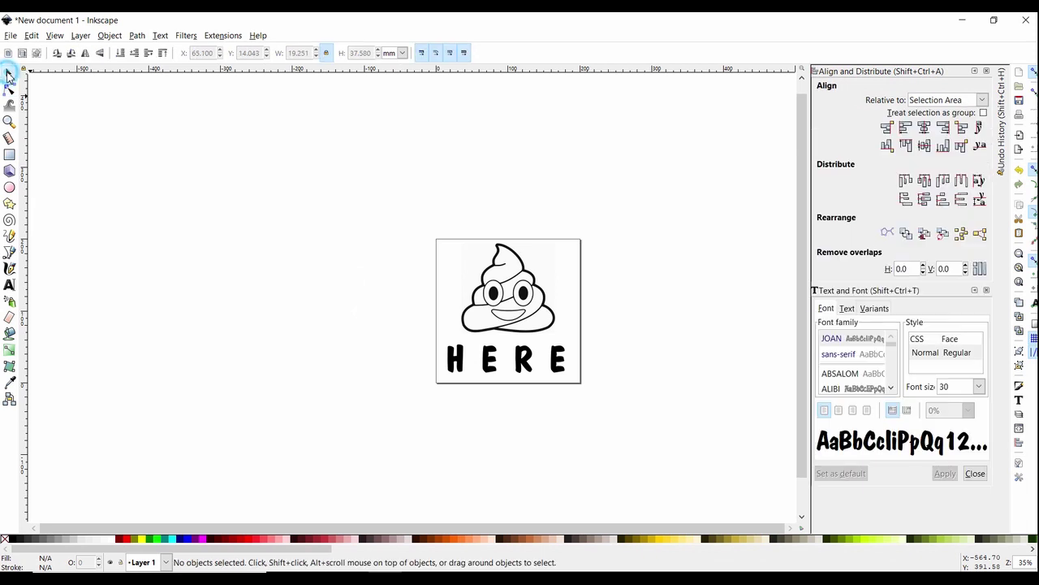
left_click(520, 275)
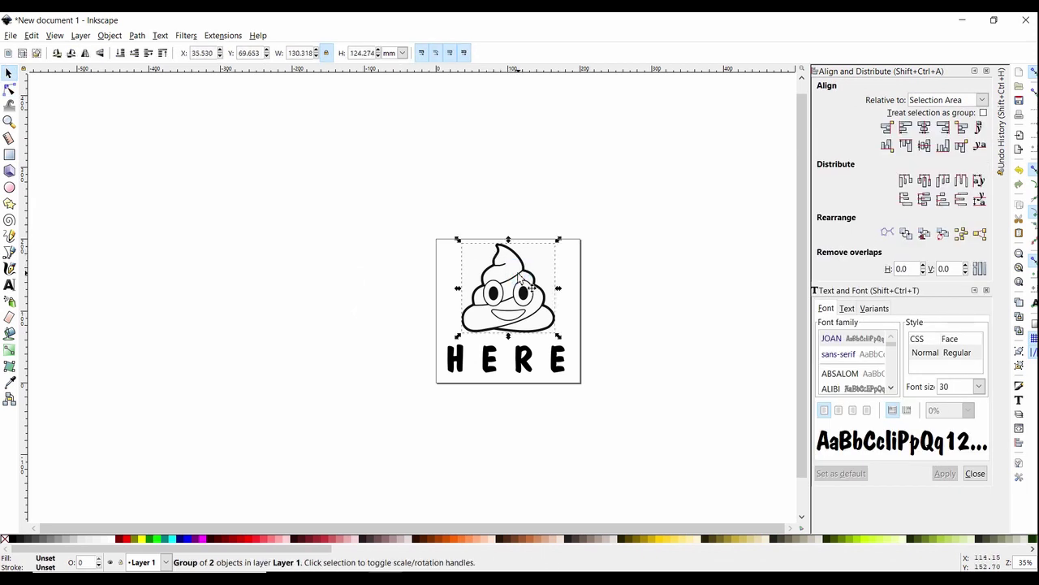
key("shift")
left_click(525, 358, "shift")
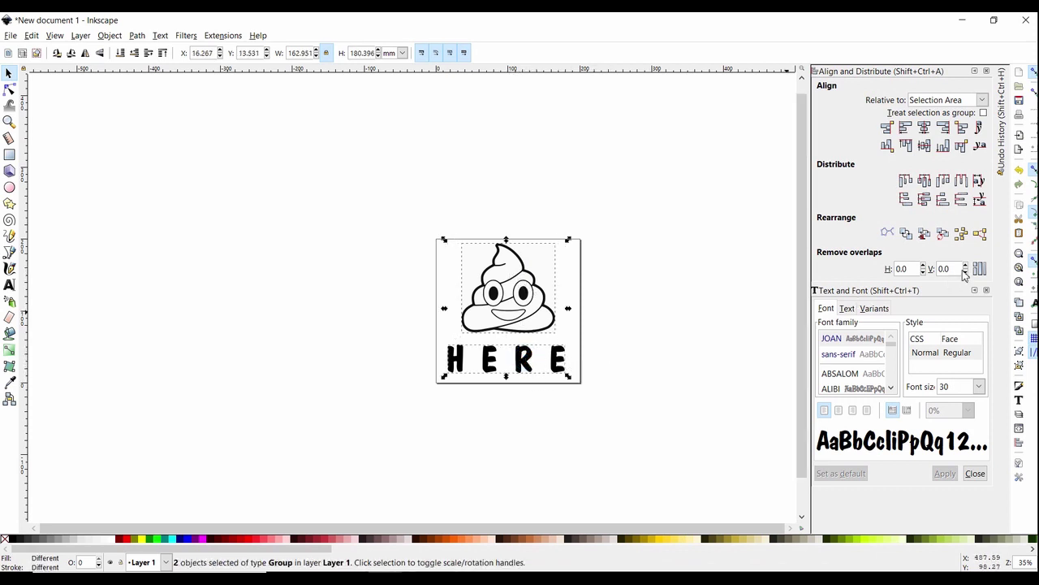
left_click(925, 130)
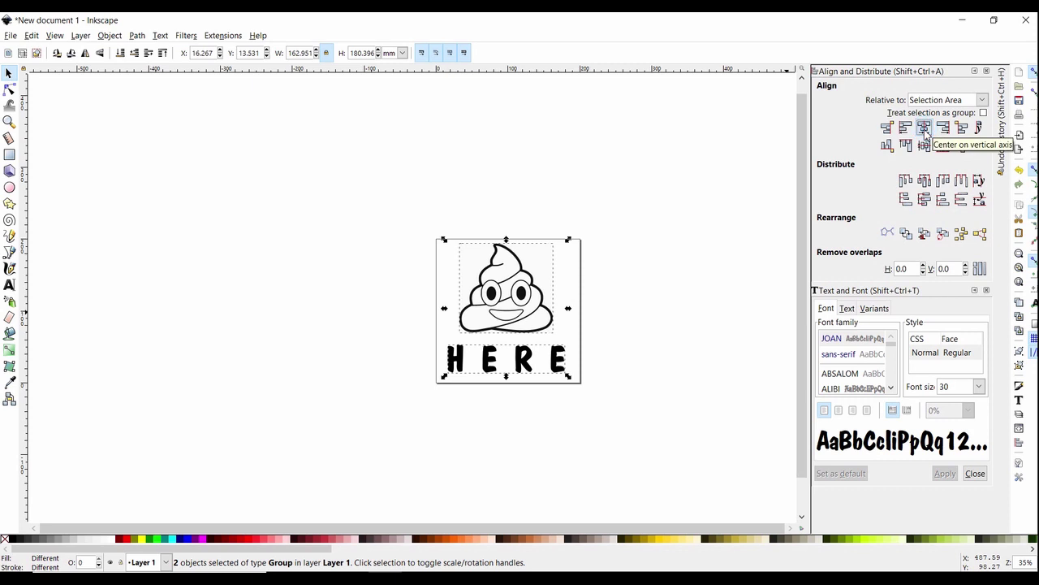
left_click(692, 369)
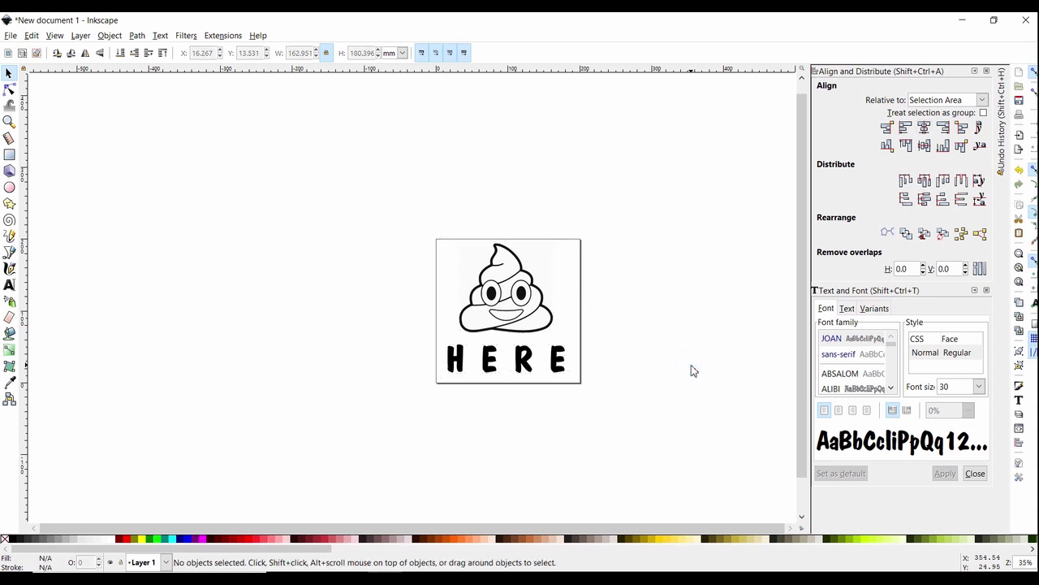
- Save the design as an Inkscape SVG, replacing the default file name with the toilet sign name
left_click(11, 37)
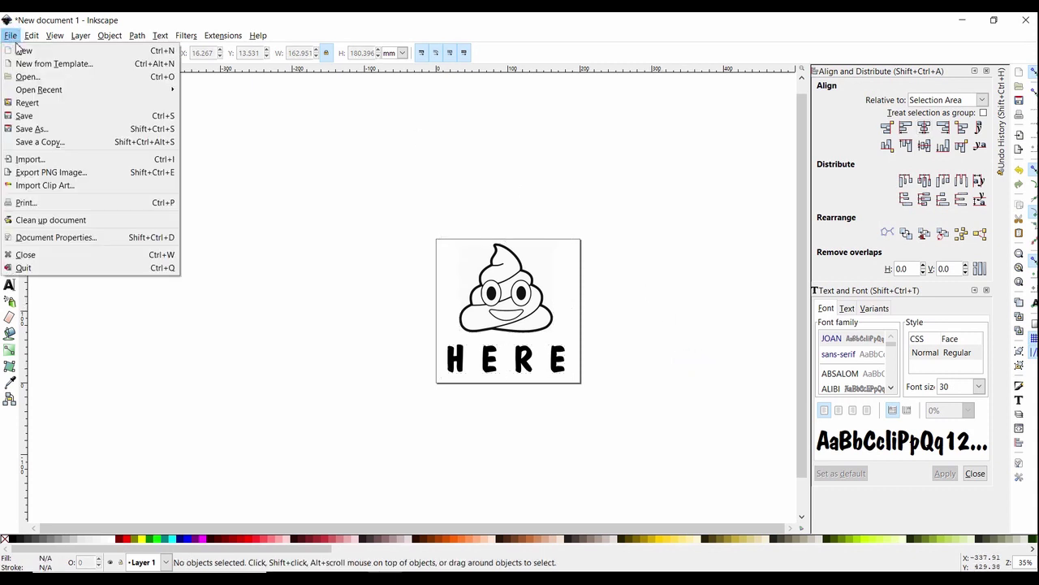
left_click(30, 130)
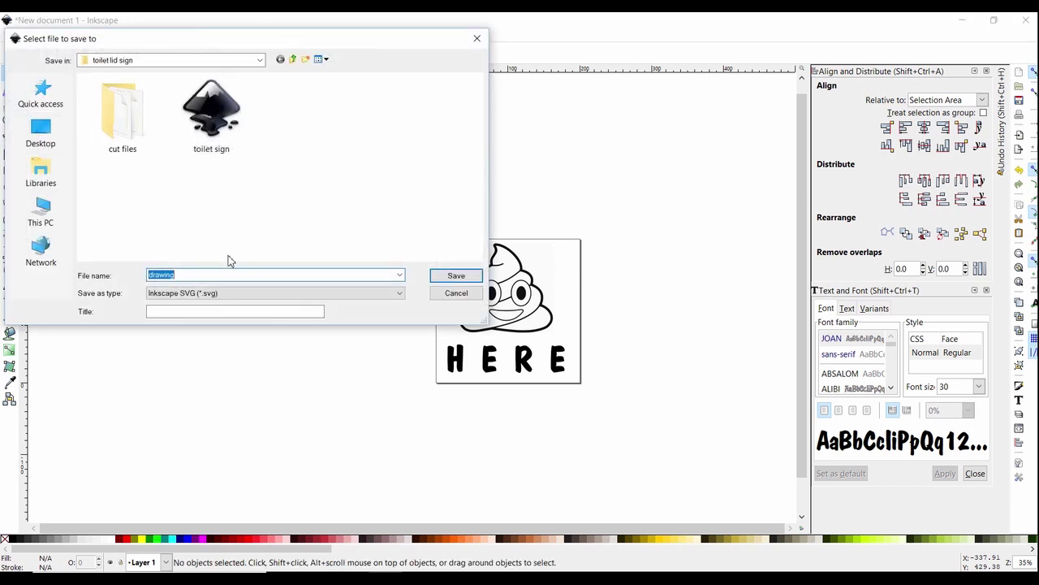
left_click(196, 273)
double_click(197, 272)
type("t")
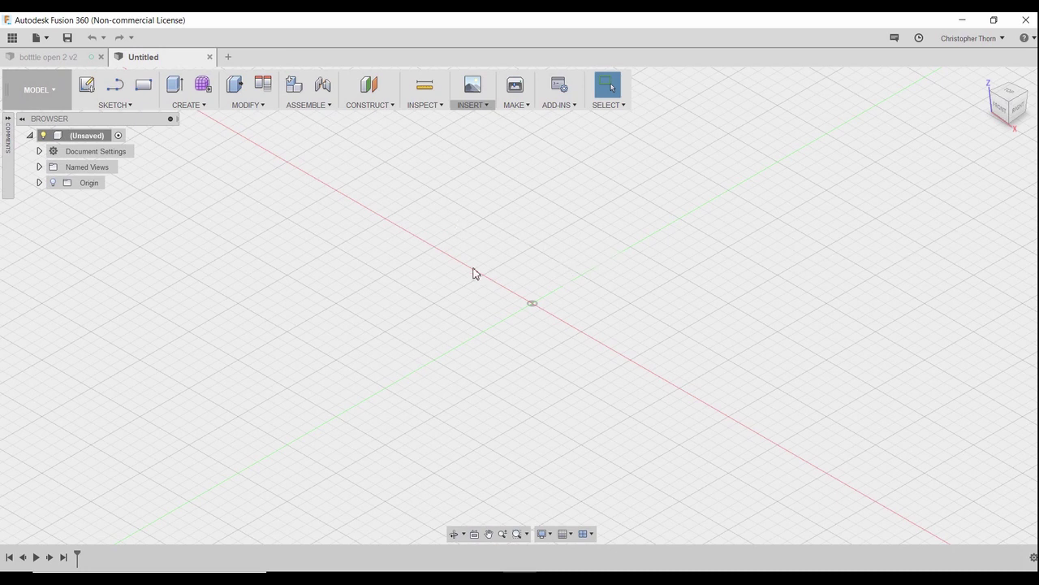
- Show the origin planes and open a new sketch on the horizontal origin plane
left_click(54, 182)
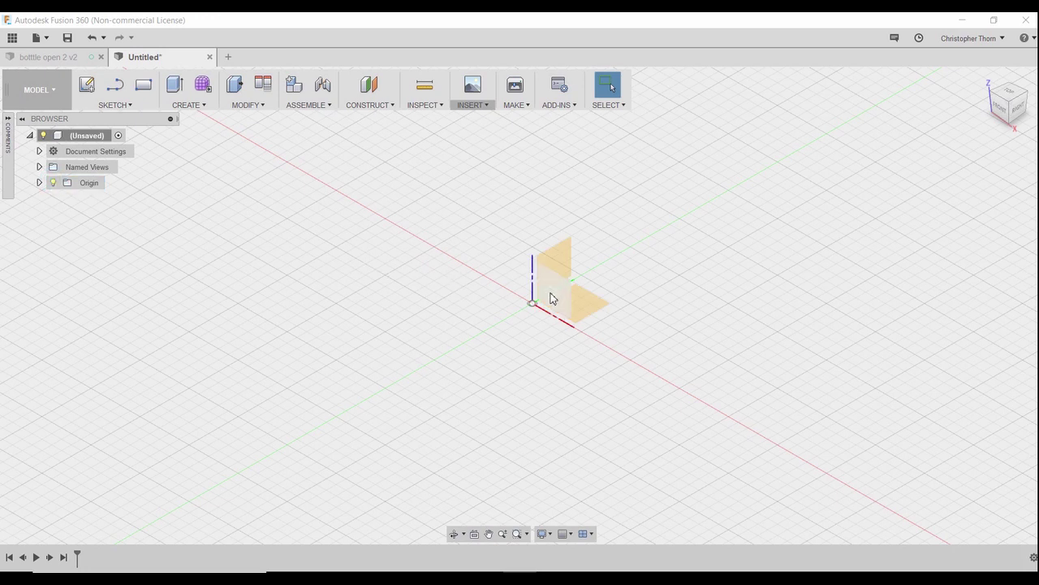
left_click(87, 86)
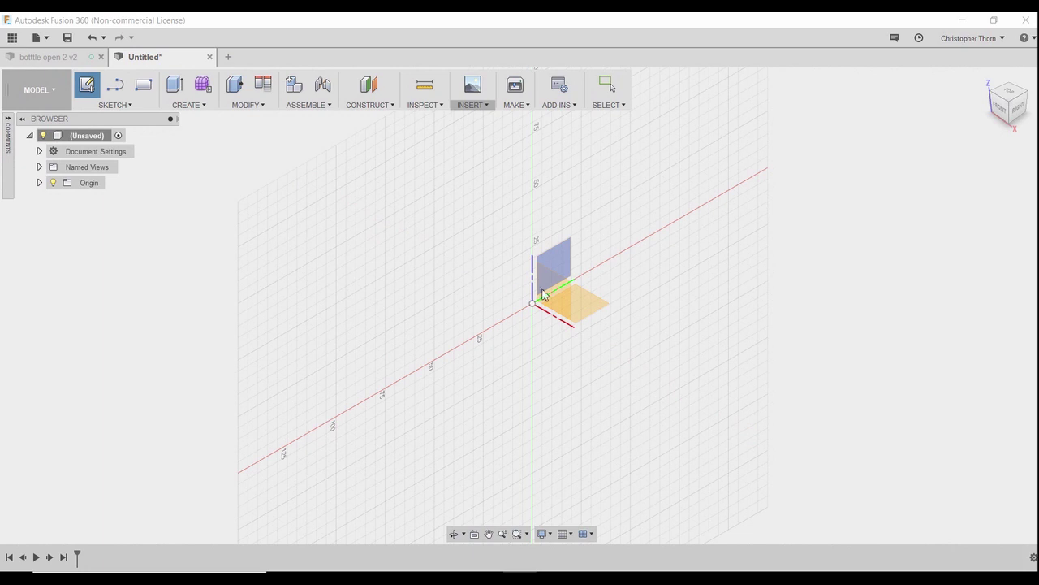
left_click(578, 309)
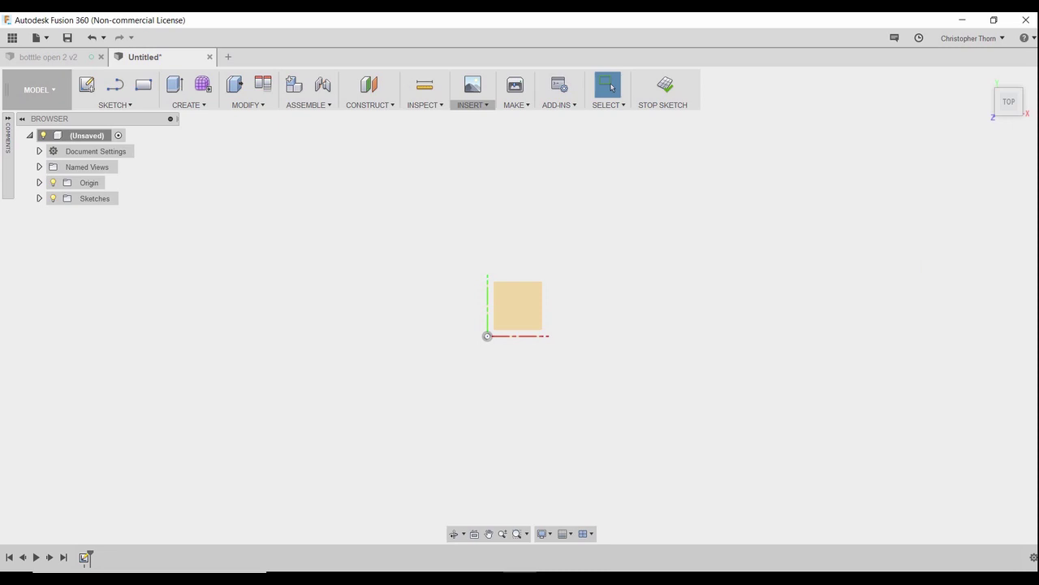
left_click_drag(877, 128, 914, 98)
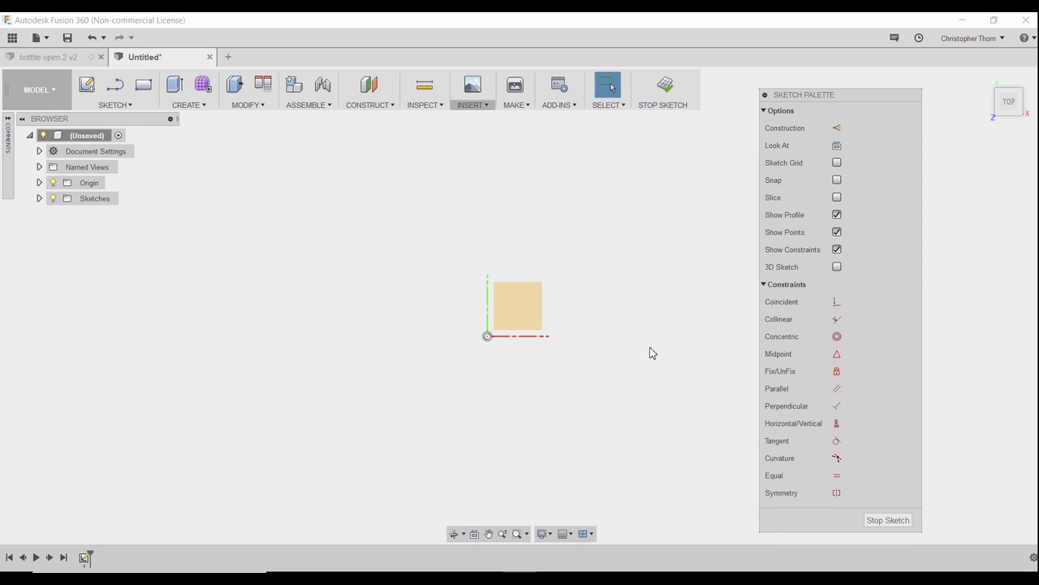
key("s")
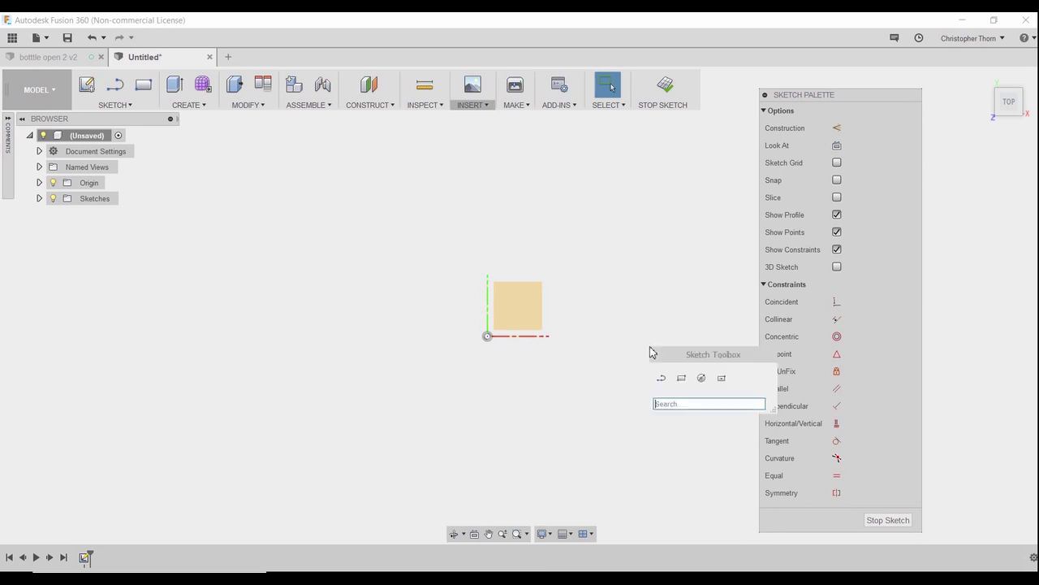
- Draw a 200 × 200 mm centre rectangle anchored at the sketch origin
left_click(722, 378)
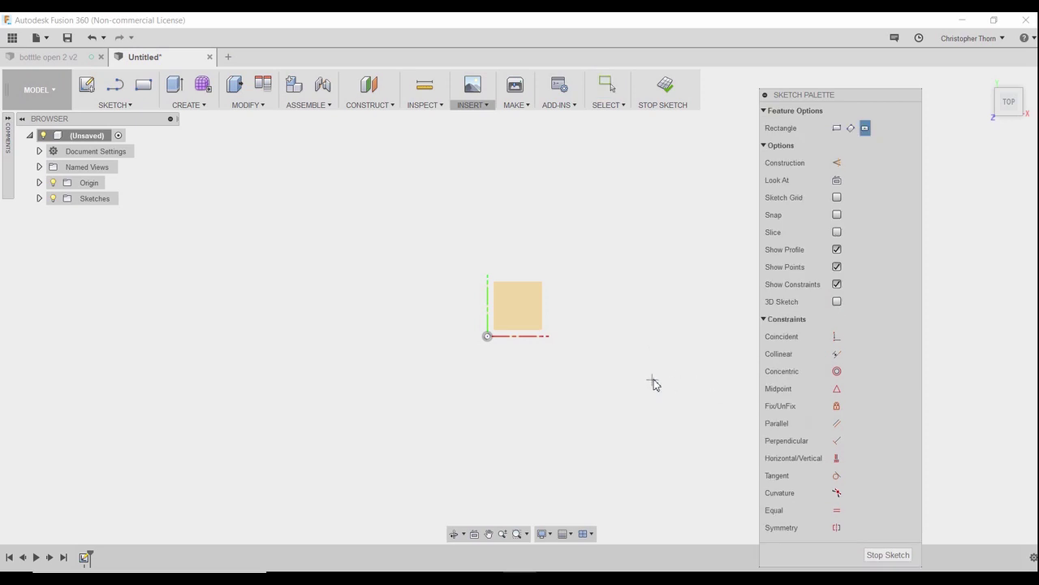
left_click(488, 336)
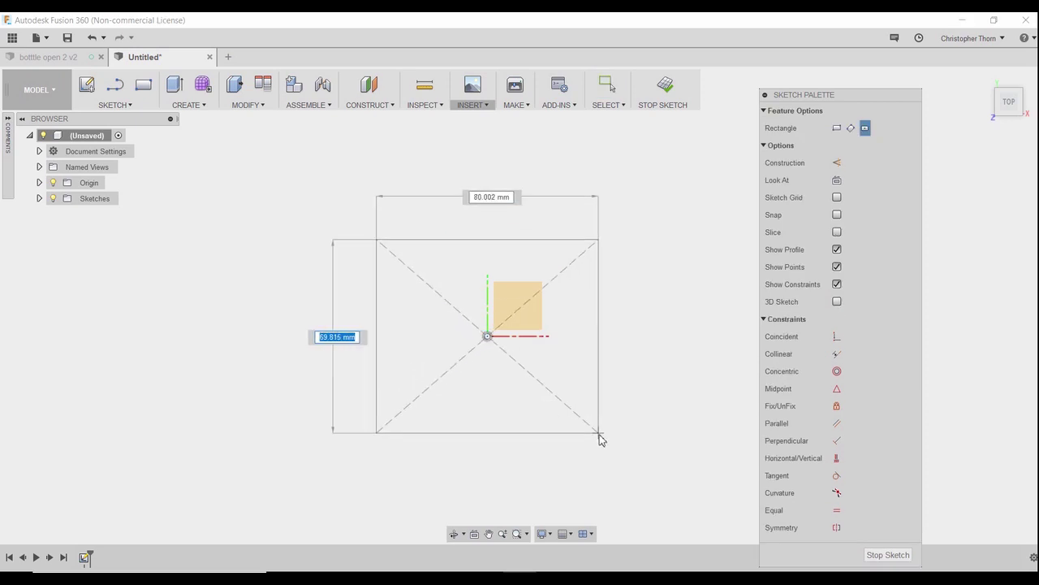
key("Tab")
key("Tab")
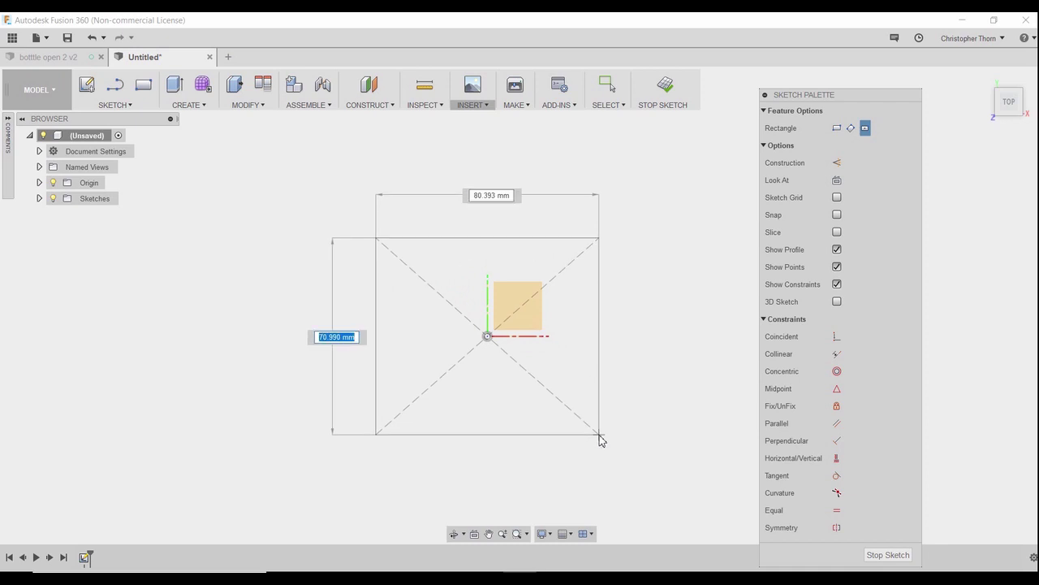
type("200")
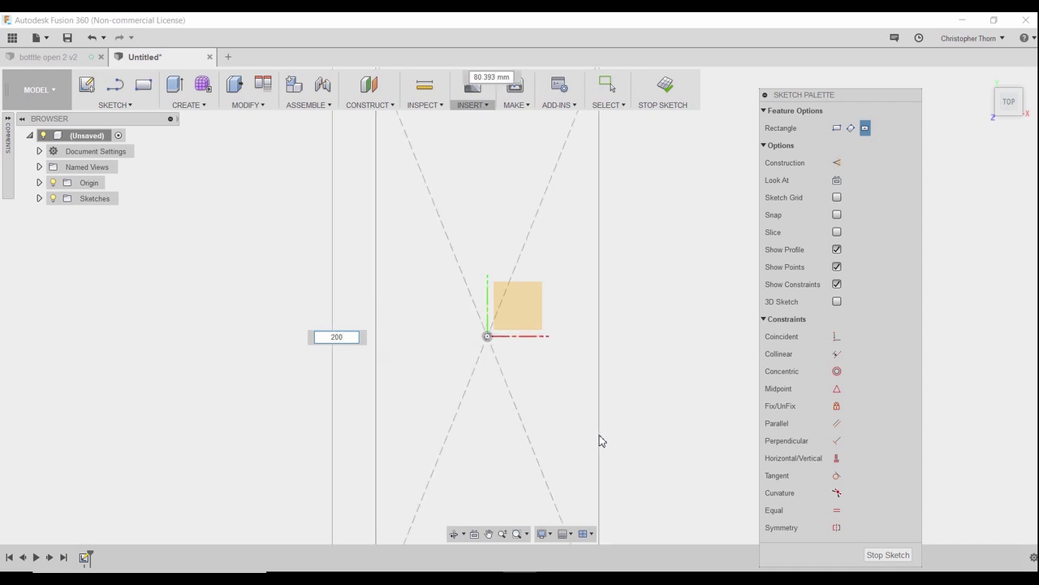
key("BackSpace")
key("BackSpace")
key("BackSpace")
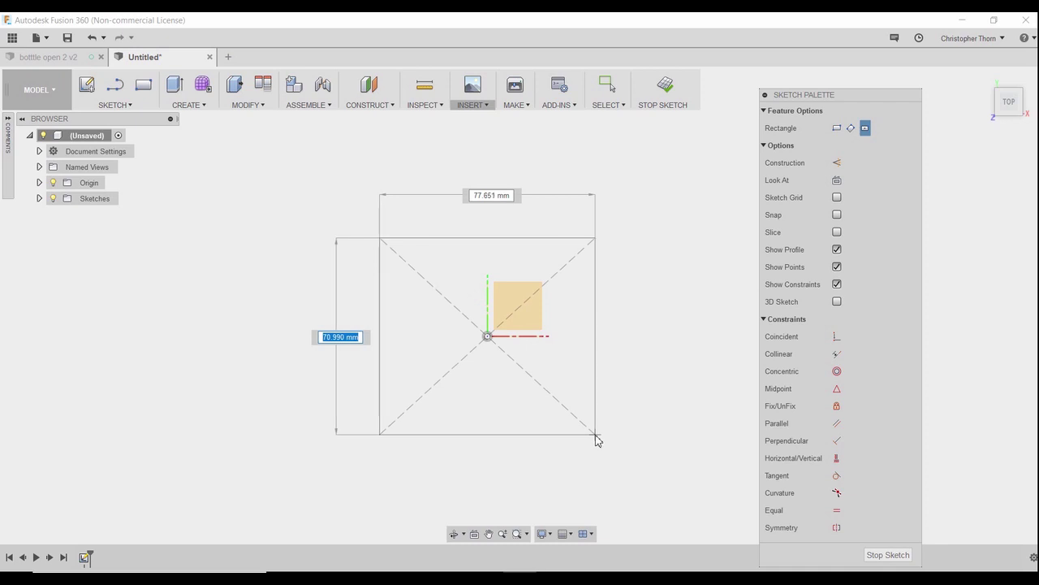
type("200")
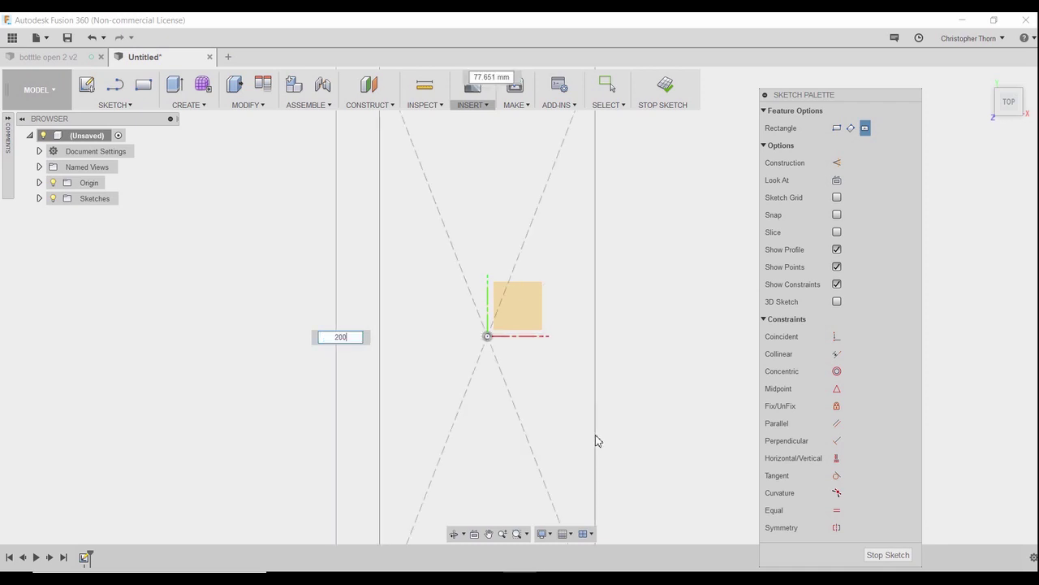
key("Tab")
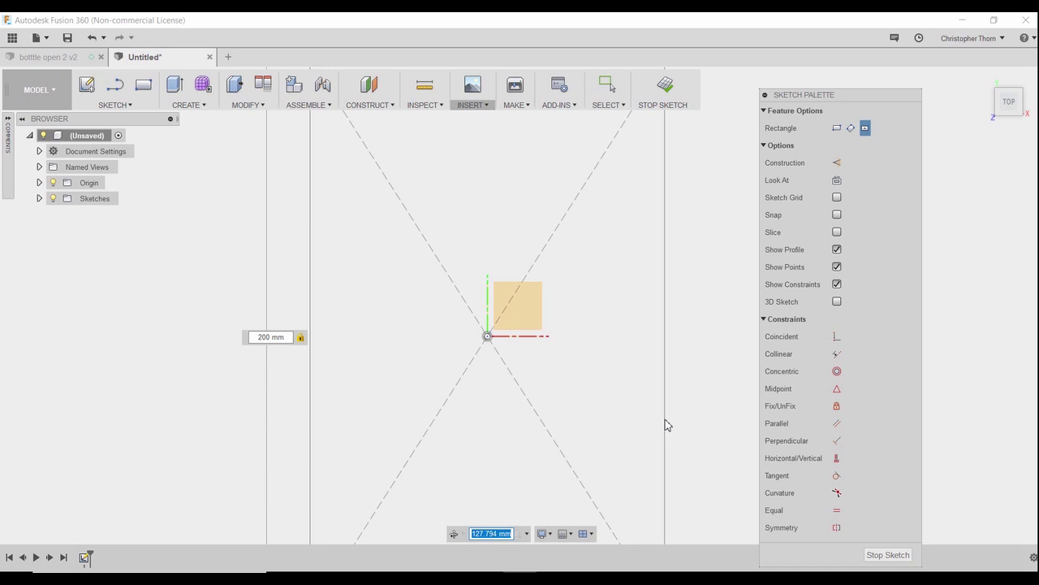
type("200")
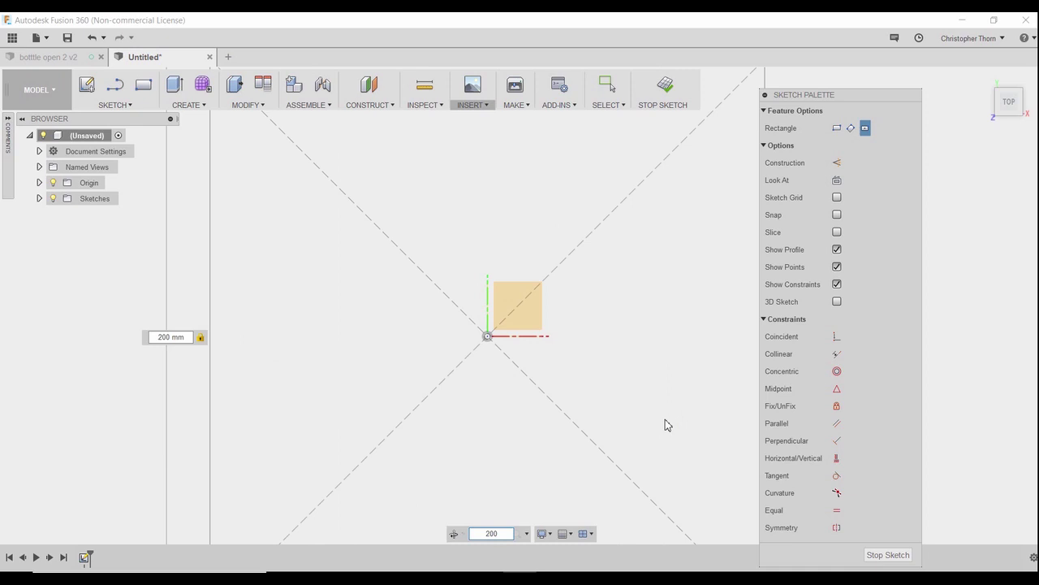
key("Return")
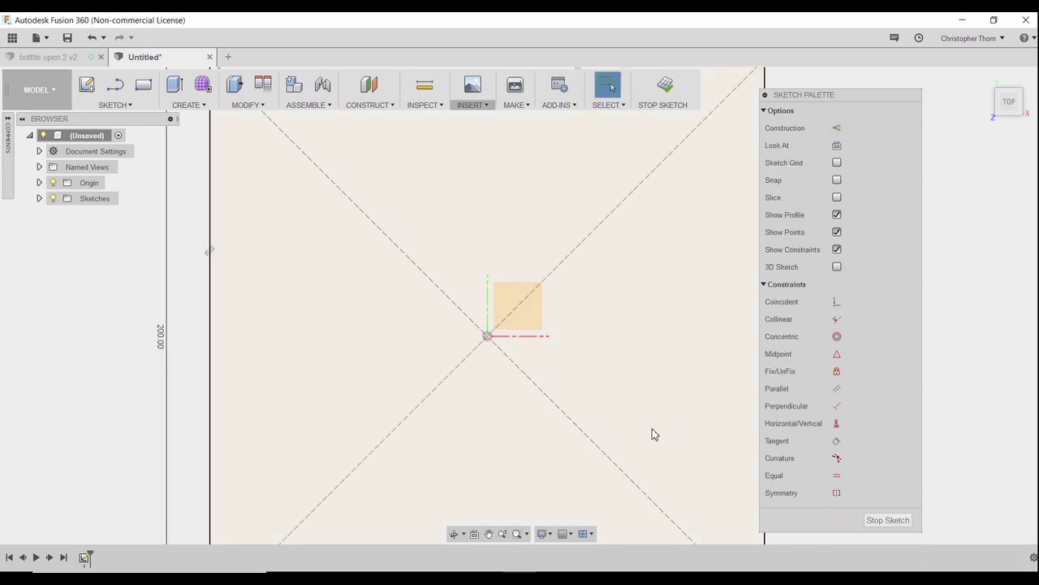
scroll(687, 337, "down", 2)
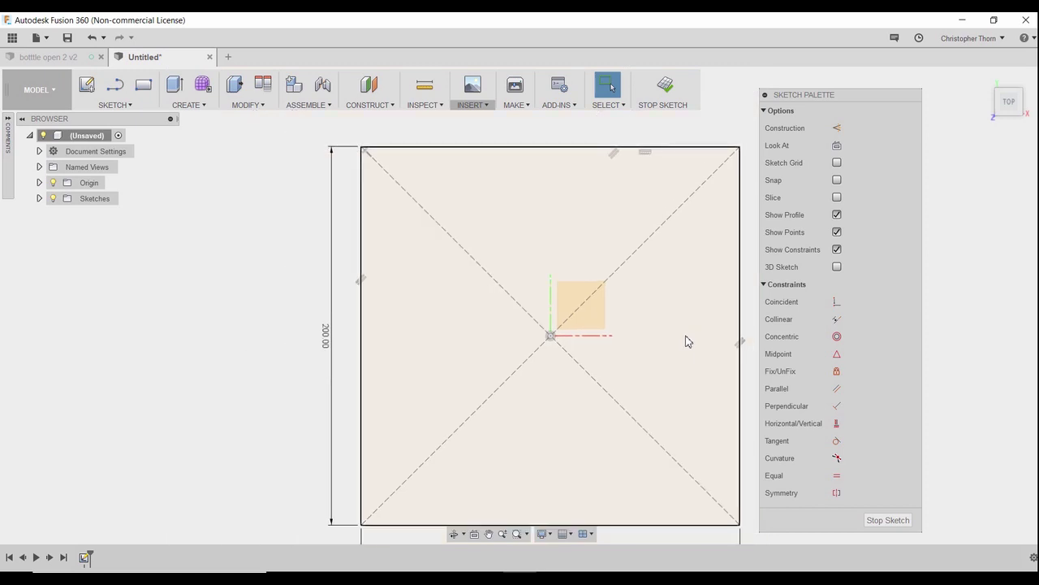
- Extrude the 200 mm square profile 19 mm into a new solid body with Press Pull
key("q")
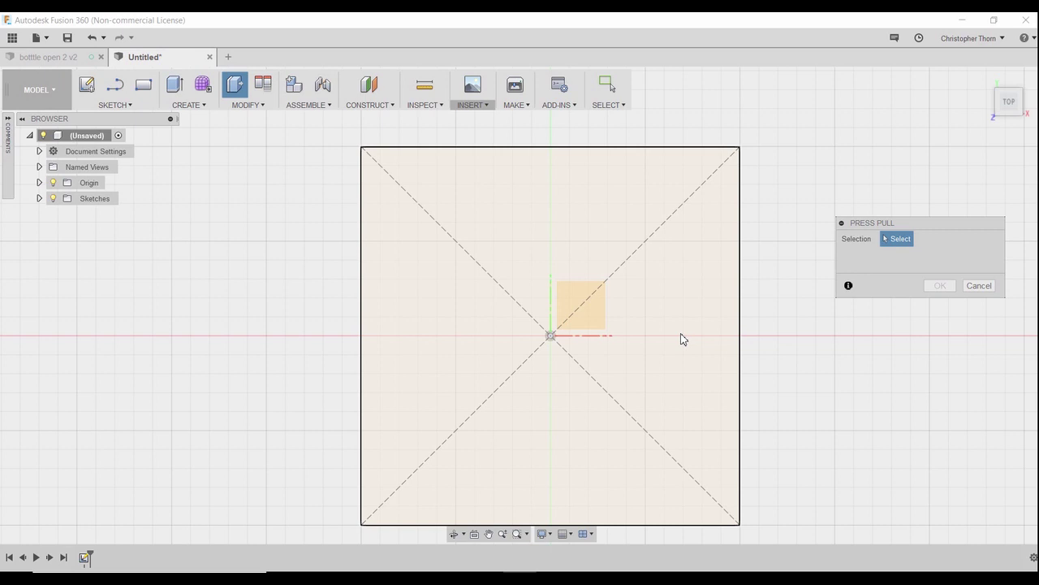
left_click(681, 338)
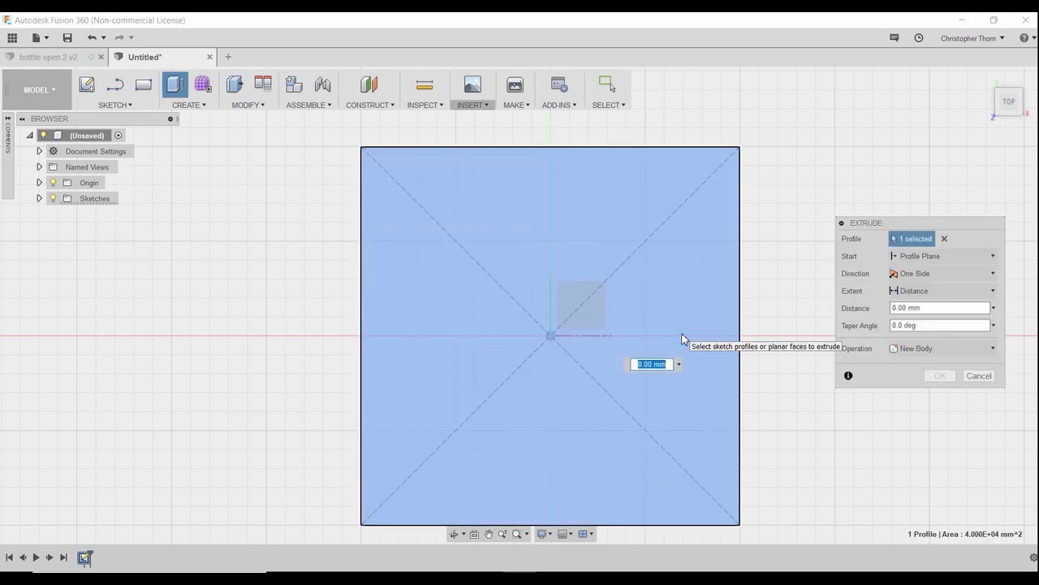
type("19")
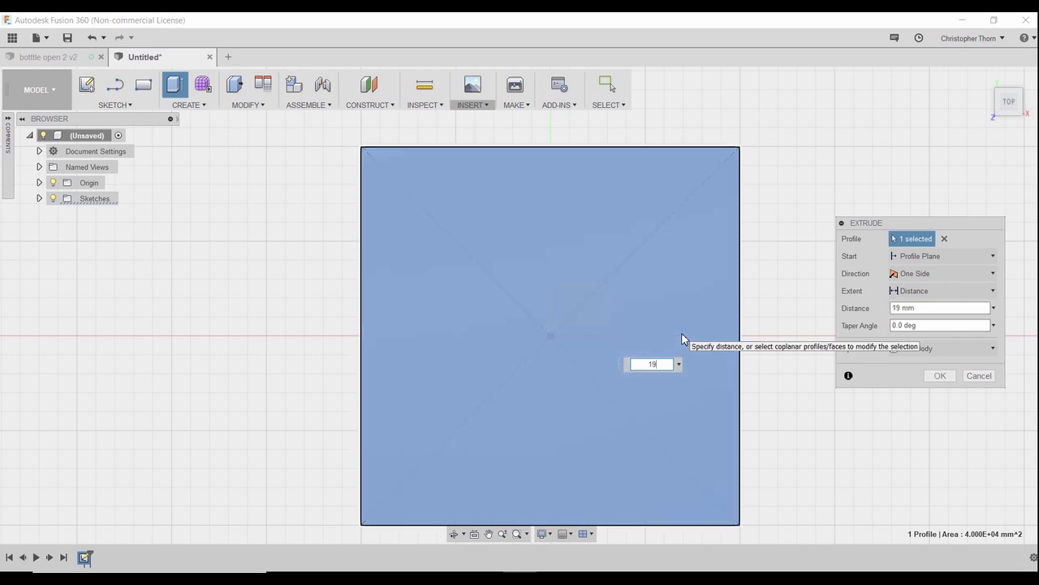
key("Return")
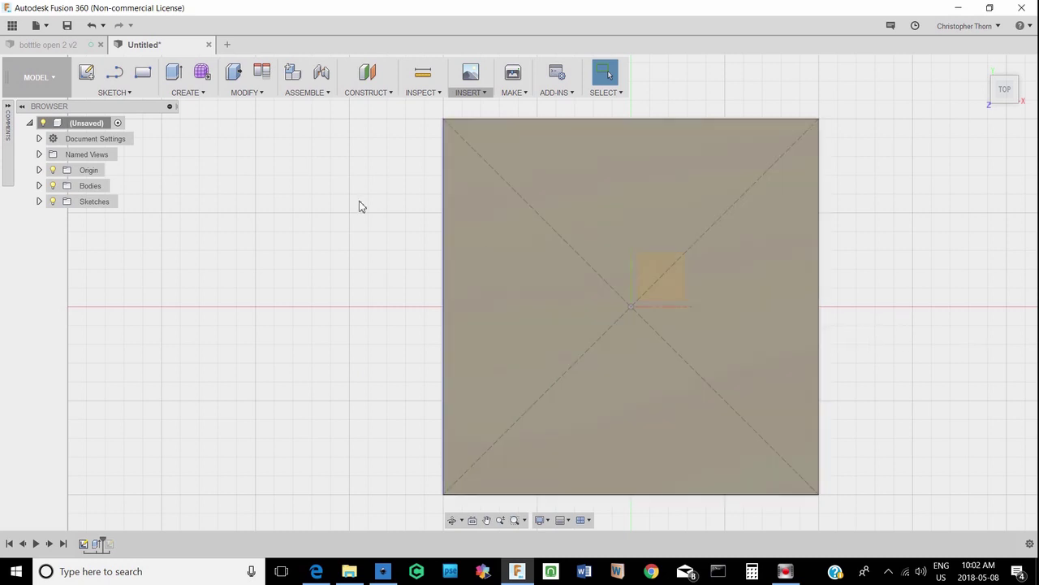
- Create a new sketch on the top plane of the block
left_click(88, 73)
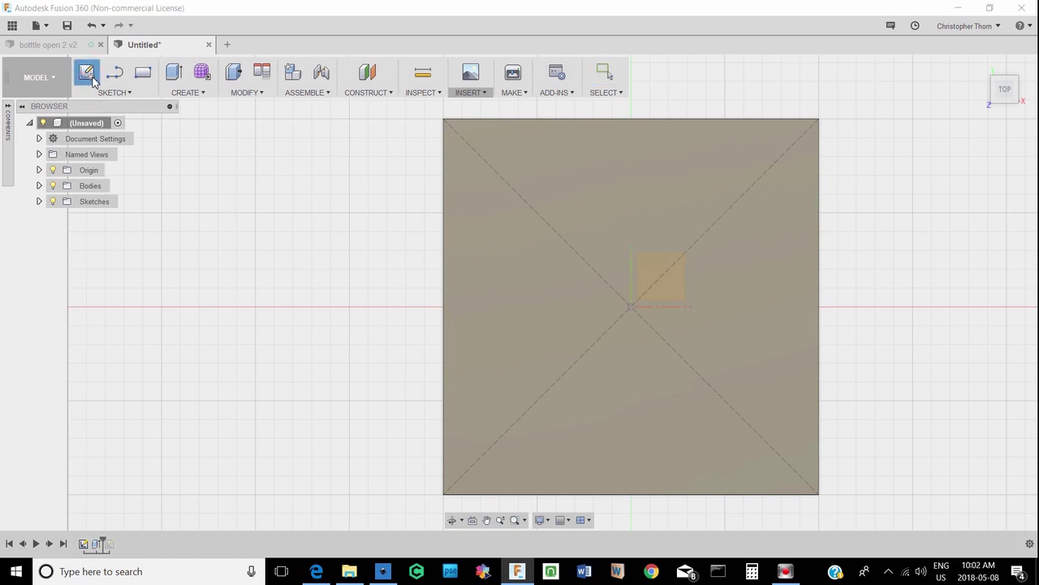
left_click(527, 240)
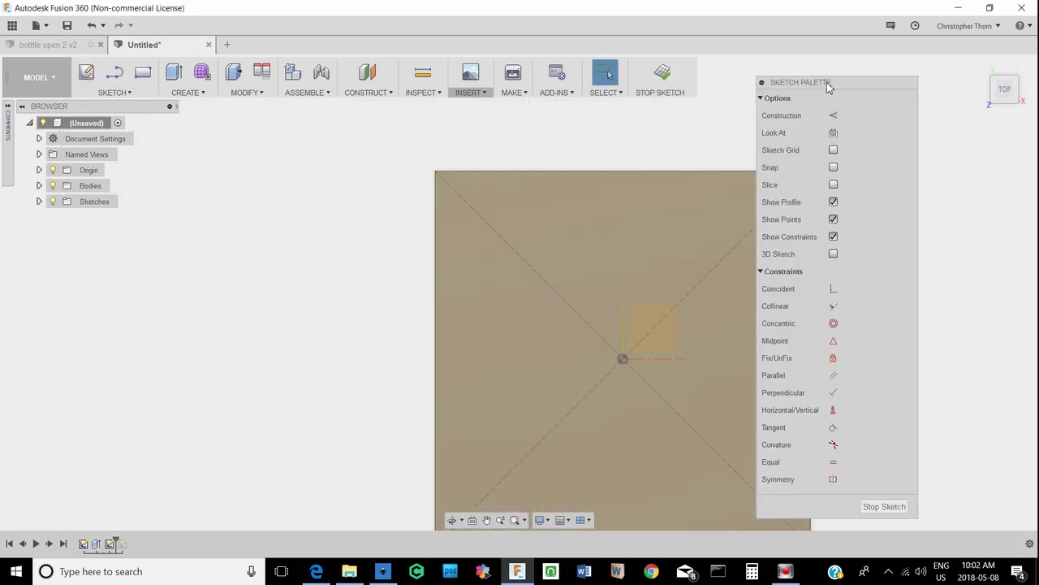
left_click_drag(825, 84, 942, 106)
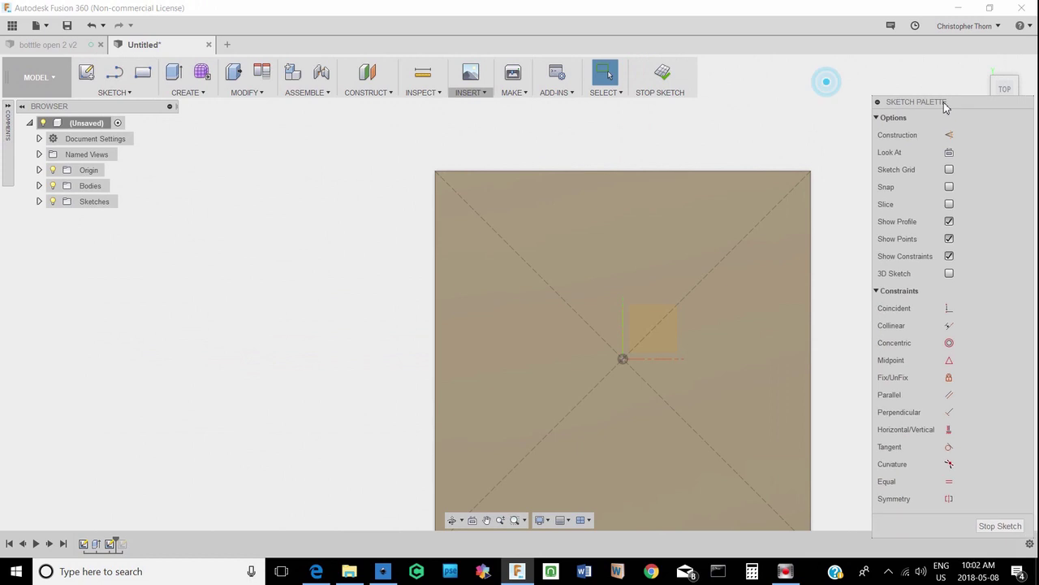
- Insert the 'toilet lid' SVG file into the sketch
left_click(472, 94)
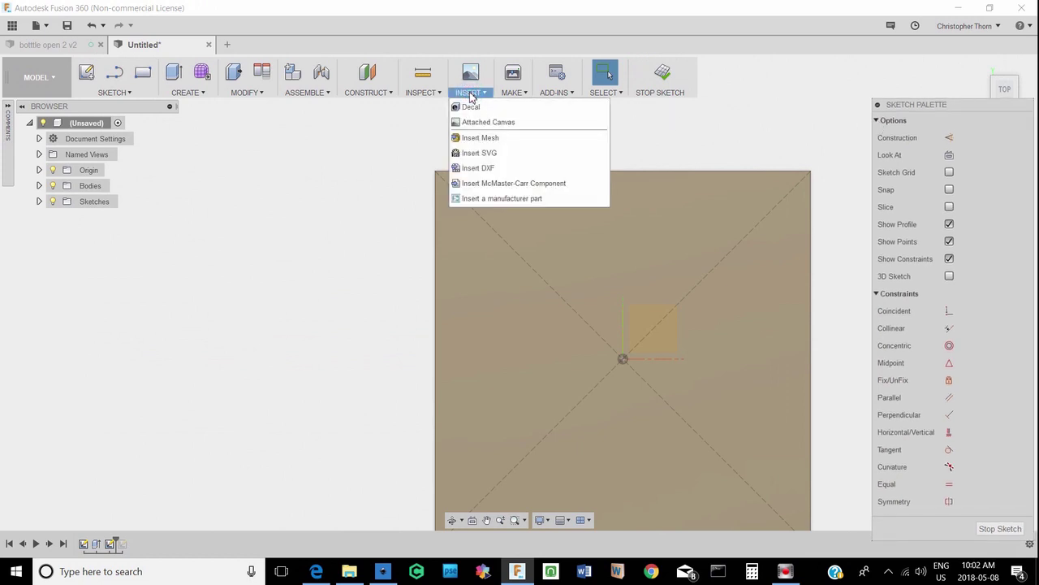
left_click(490, 154)
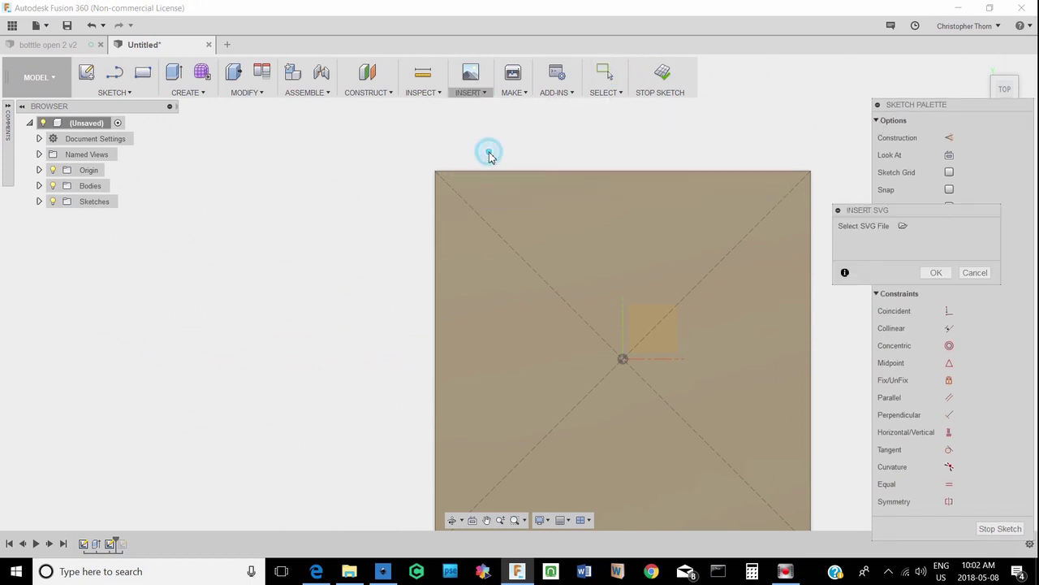
left_click(905, 229)
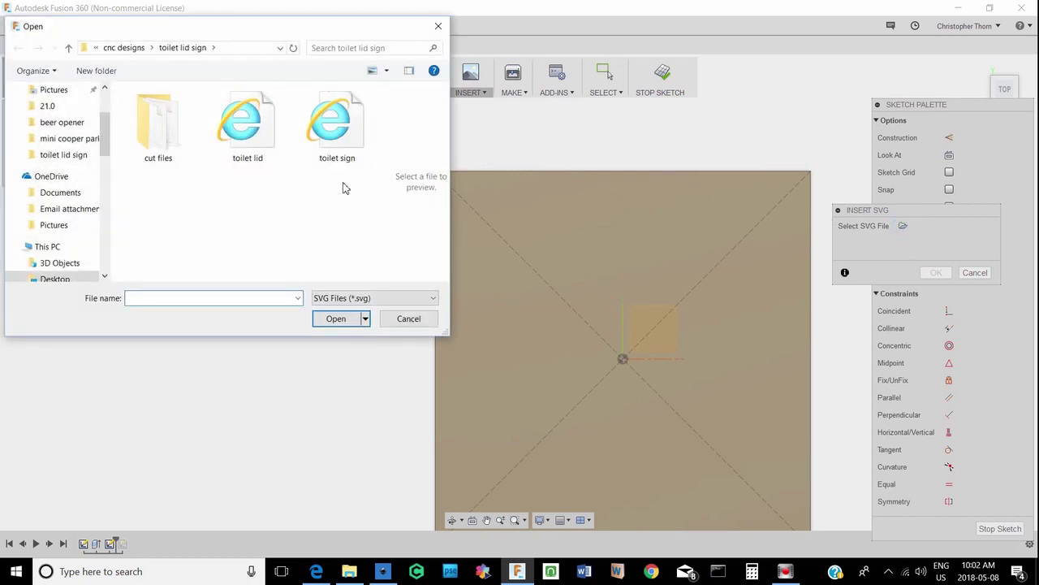
left_click(250, 134)
left_click(336, 318)
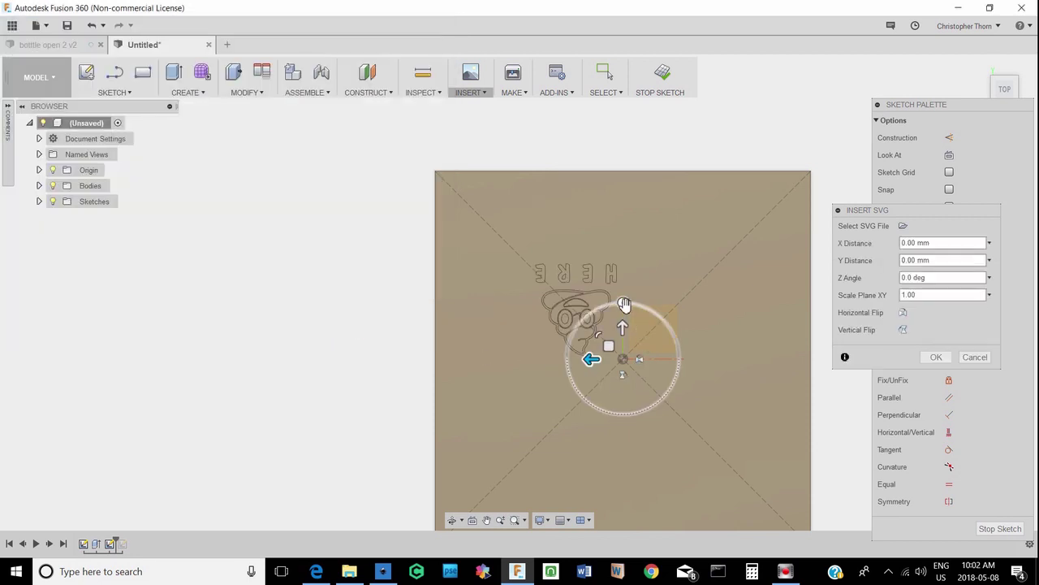
- Rotate the toilet lid design upright, position it to fill the block face, and finish the sketch
mouse_move(623, 303)
left_mouse_down()
mouse_move(557, 308)
mouse_move(549, 383)
mouse_move(621, 439)
left_mouse_up()
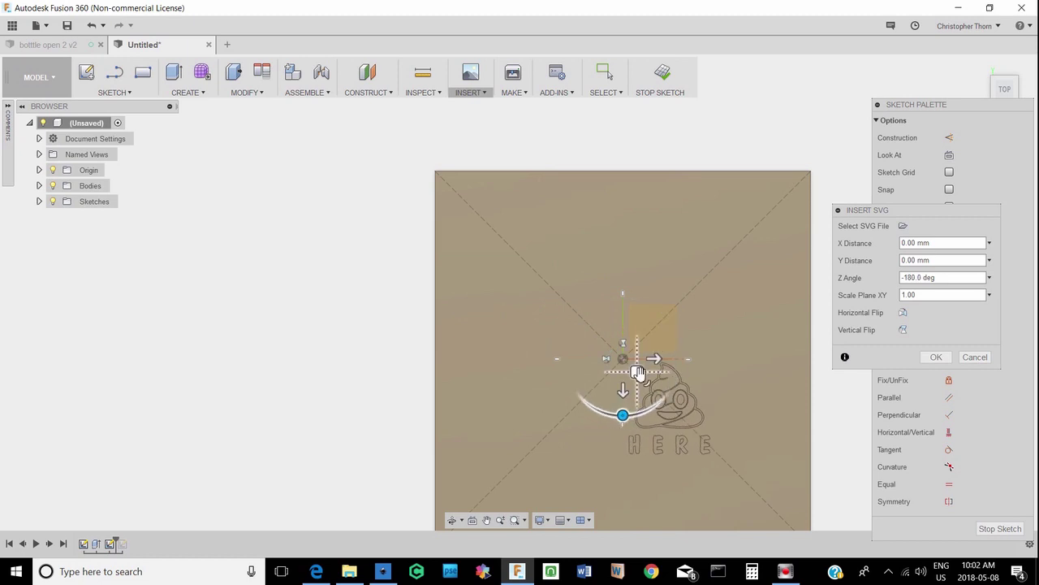
mouse_move(640, 365)
left_mouse_down()
mouse_move(580, 319)
mouse_move(470, 194)
mouse_move(562, 290)
mouse_move(585, 296)
left_mouse_up()
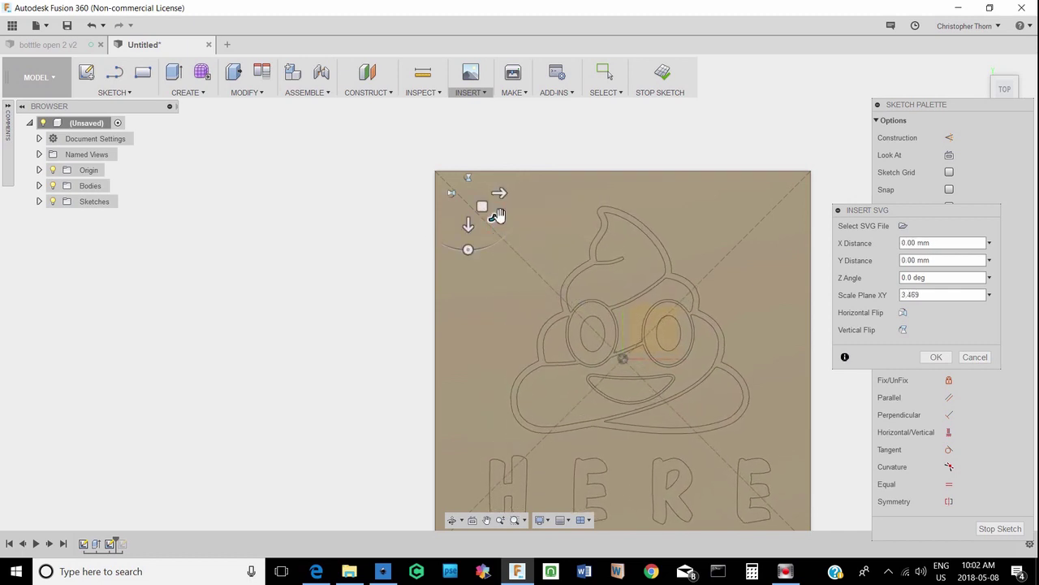
left_click_drag(494, 211, 474, 187)
mouse_move(352, 382)
middle_mouse_down()
mouse_move(350, 313)
mouse_move(332, 323)
middle_mouse_up()
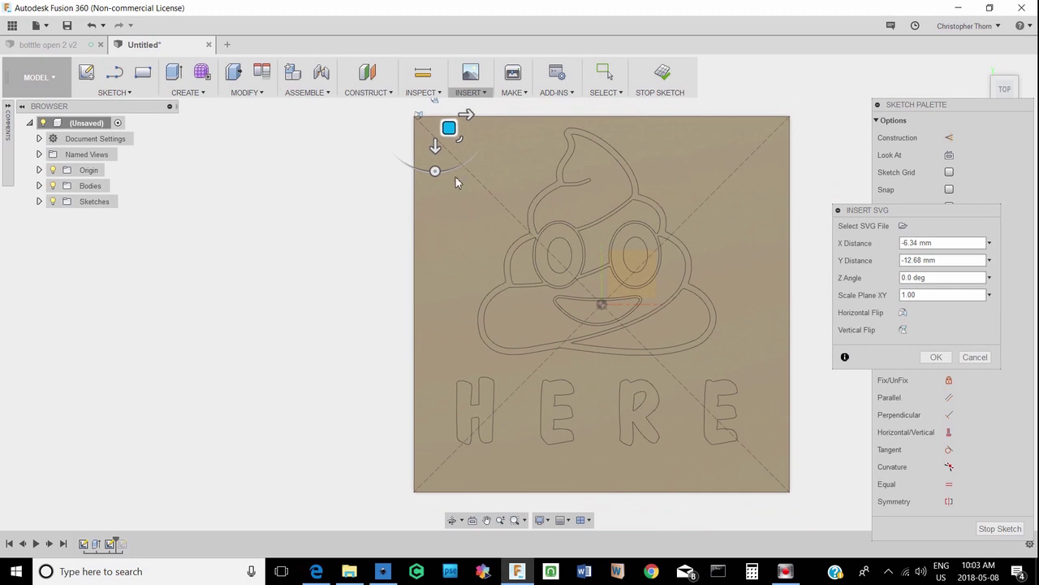
mouse_move(457, 139)
left_mouse_down()
mouse_move(462, 151)
mouse_move(431, 127)
left_mouse_up()
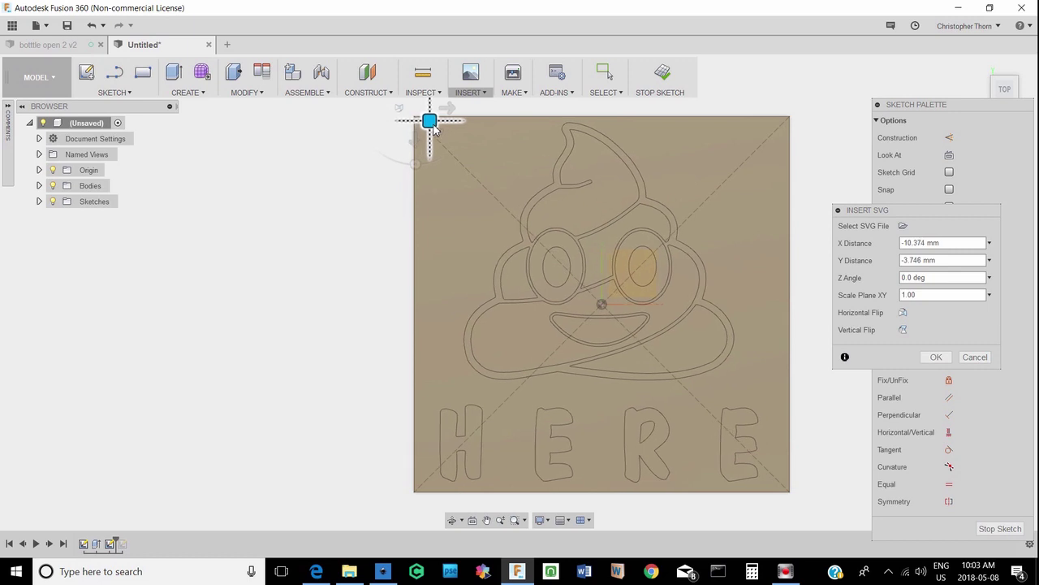
left_click_drag(434, 129, 435, 134)
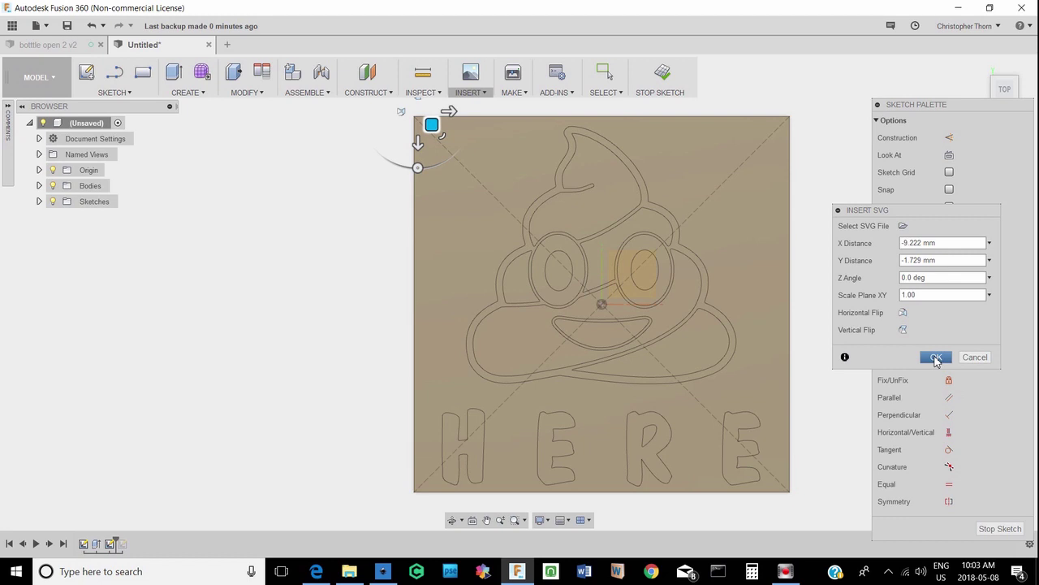
left_click(936, 358)
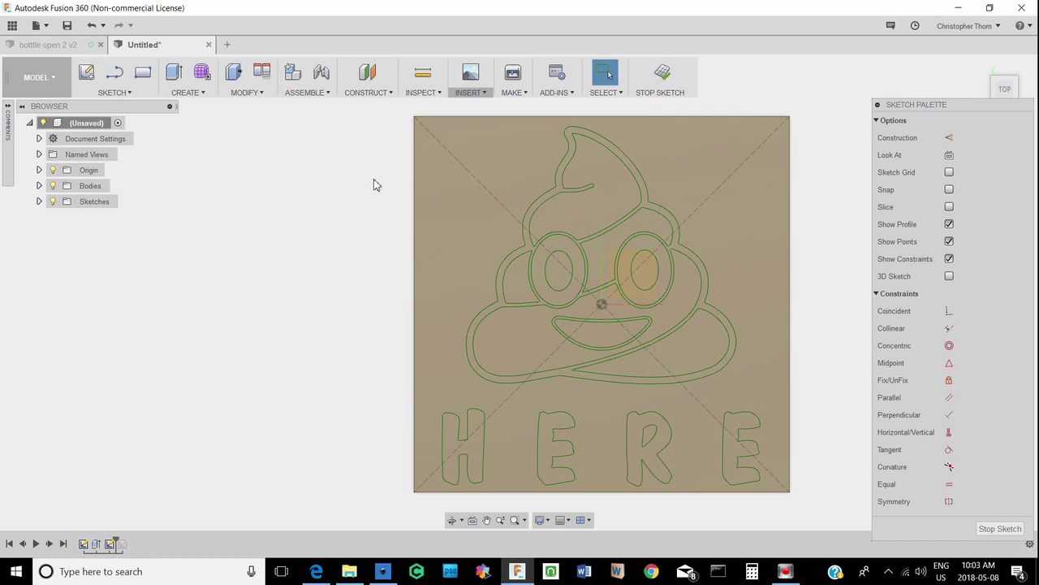
key("q")
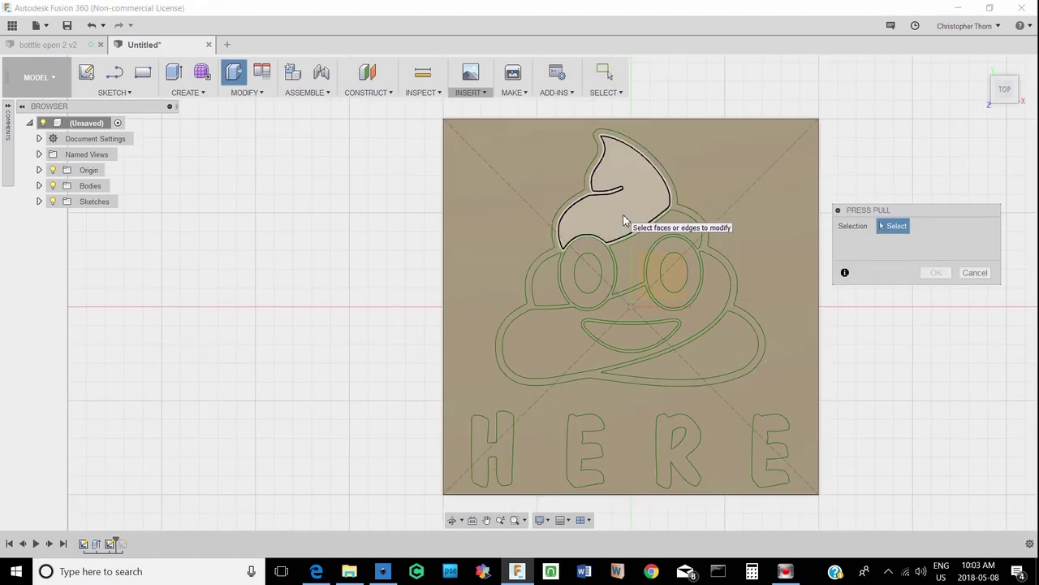
- Select the seven poop-emoji outline profiles (swirl, bands, eyes, swoosh) for the extrude
left_click(624, 219)
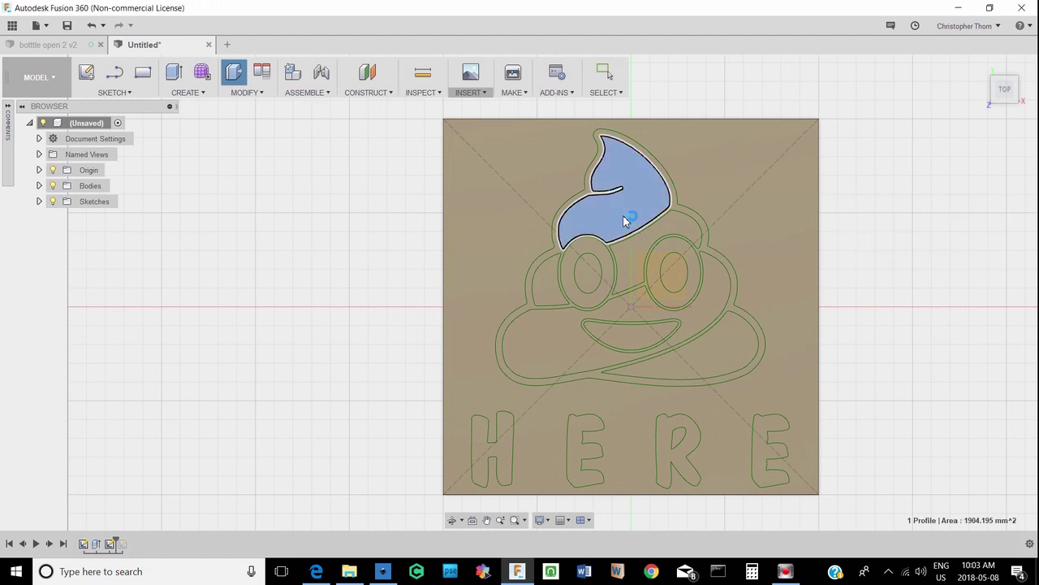
left_click(641, 260)
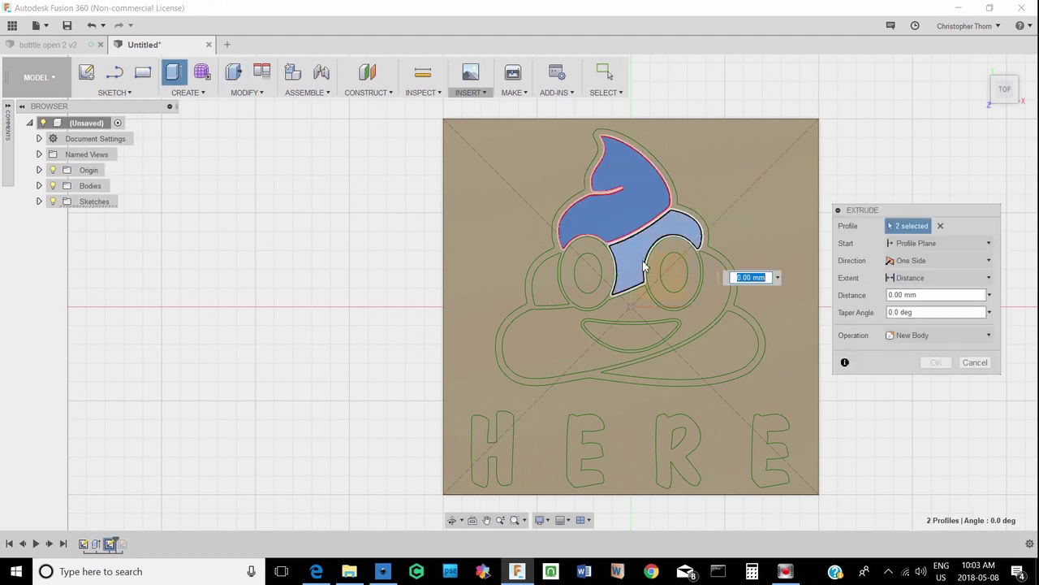
left_click(712, 302)
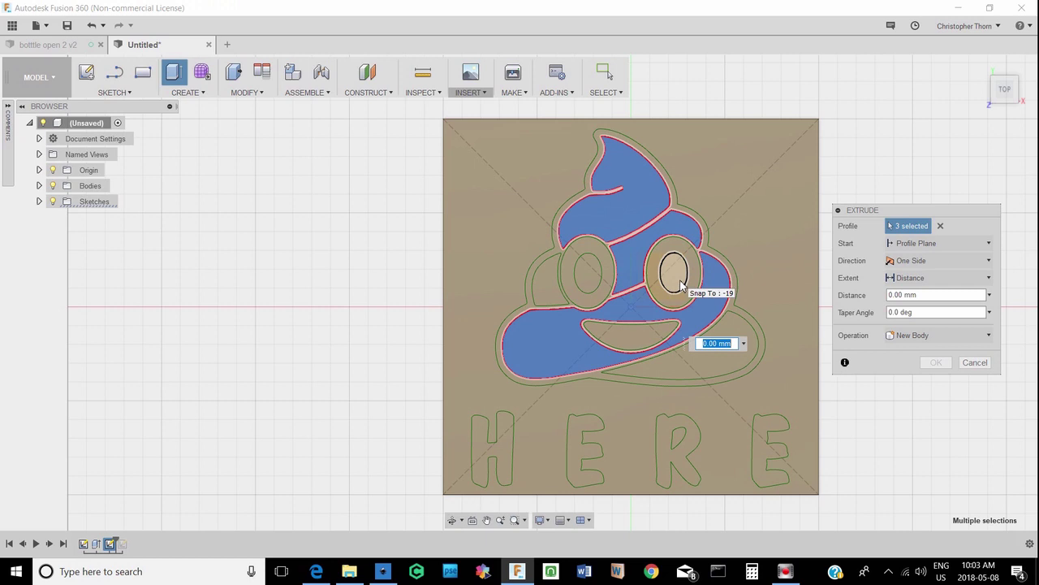
left_click(680, 282)
left_click(580, 276)
left_click(549, 285)
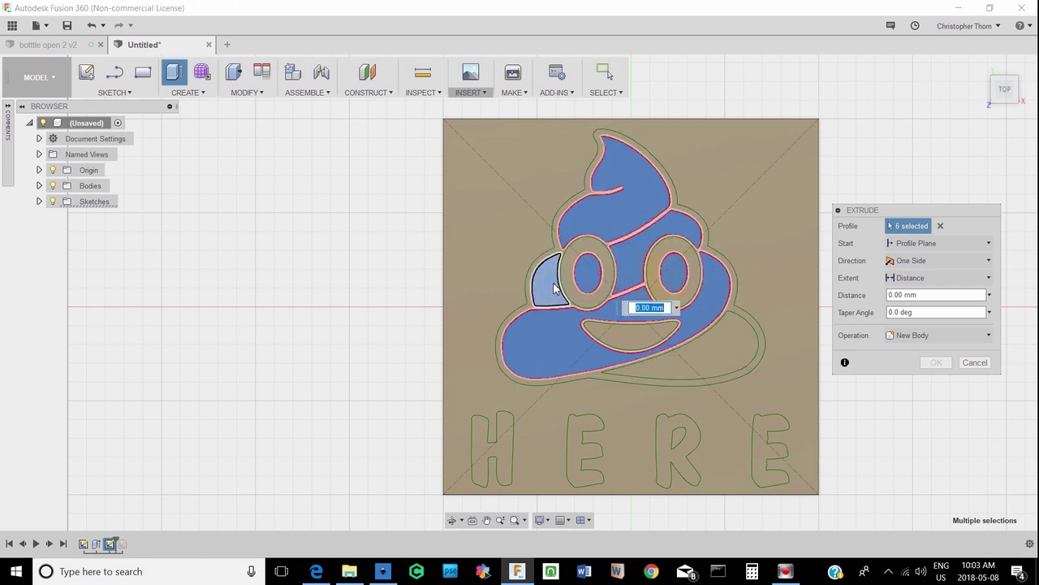
left_click(702, 358)
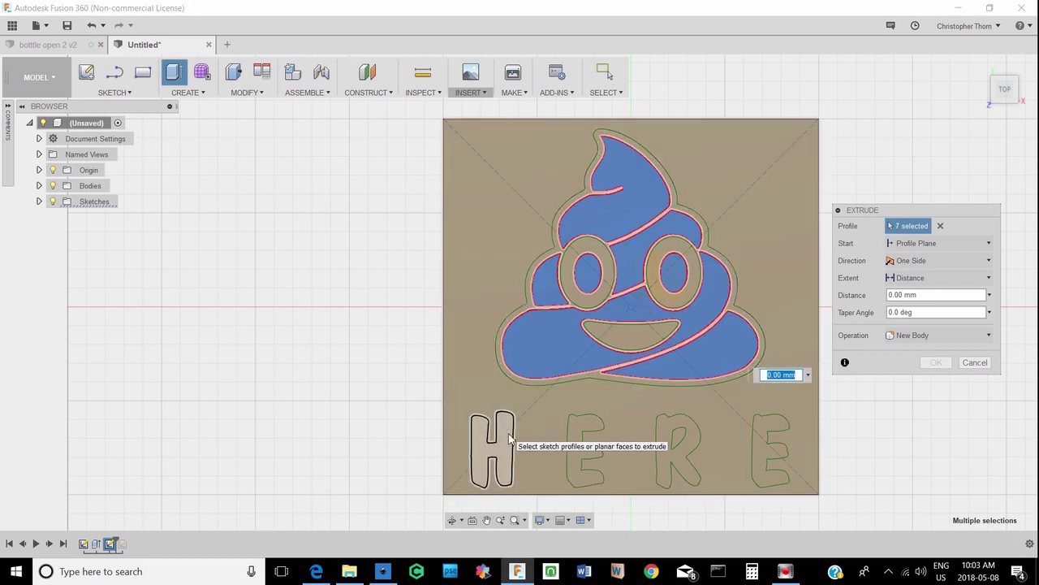
- Add the H, E, R, E letter profiles and set the extrude to Cut at -2 mm
left_click(507, 431)
left_click(593, 448)
left_click(671, 464)
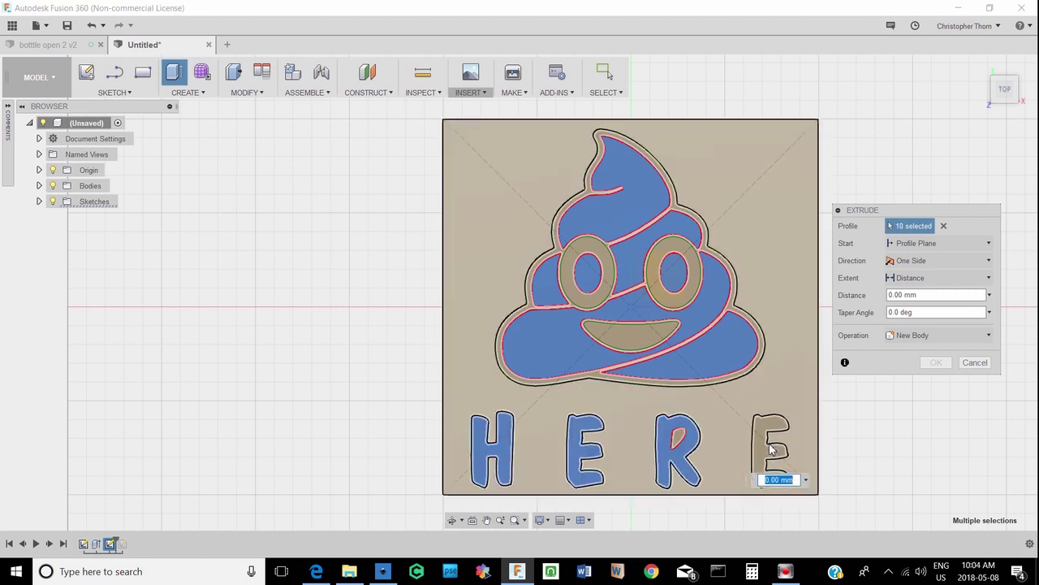
left_click(762, 451)
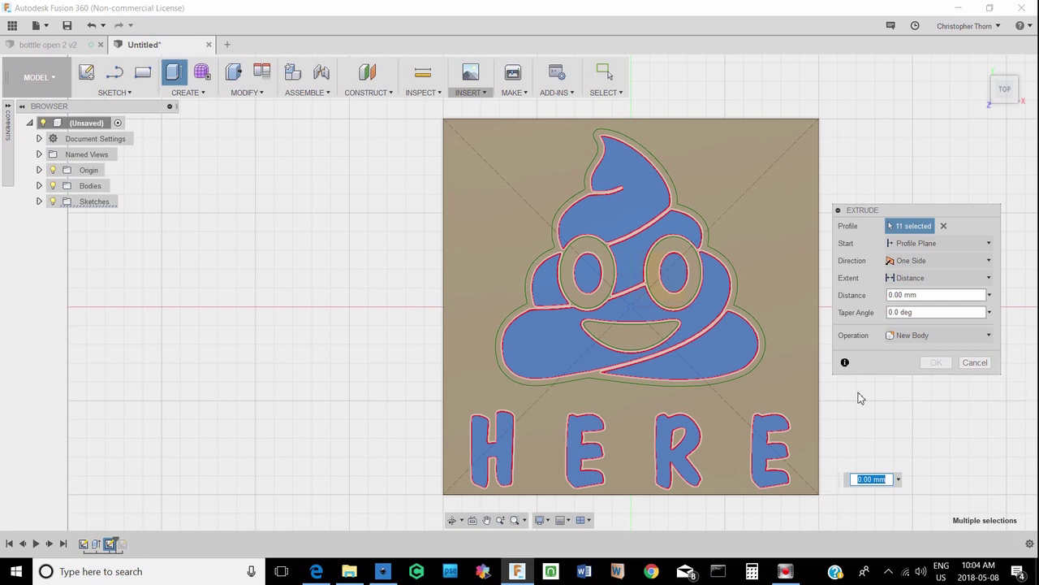
key("BackSpace")
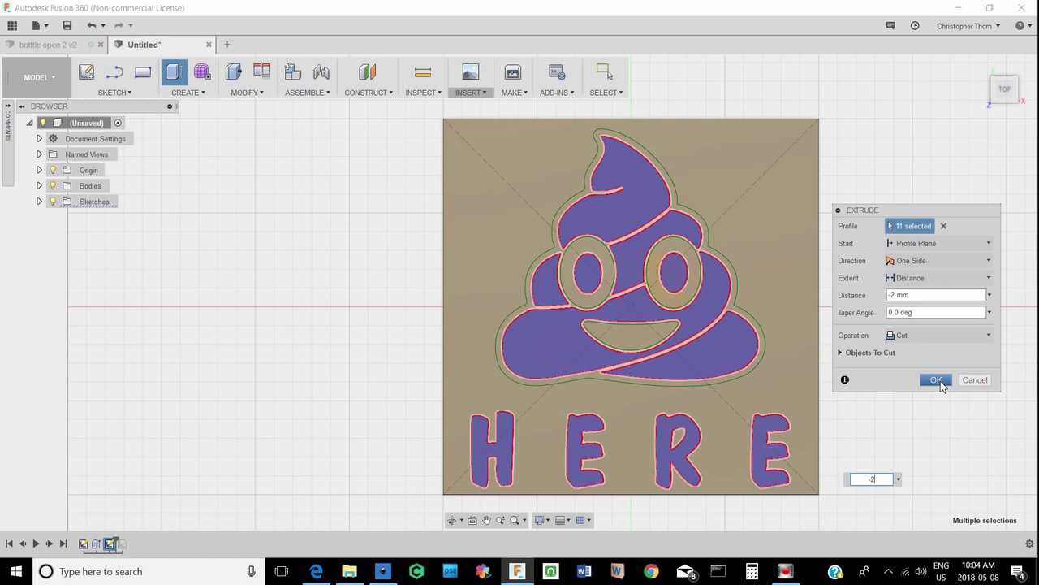
- Apply the 2 mm engraving cut, hide the sketches, and view the block at an angle
left_click(938, 381)
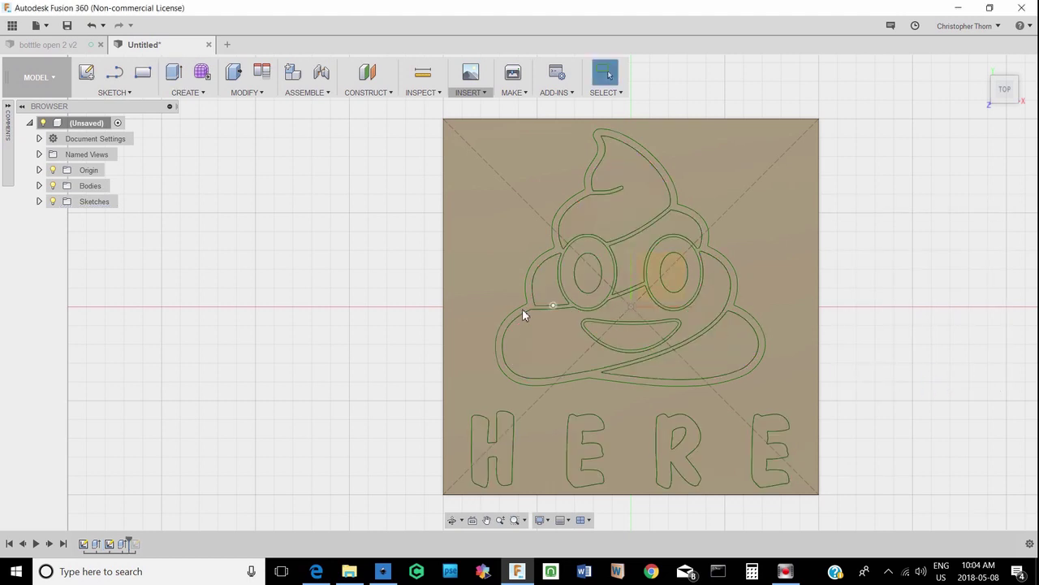
left_click(52, 202)
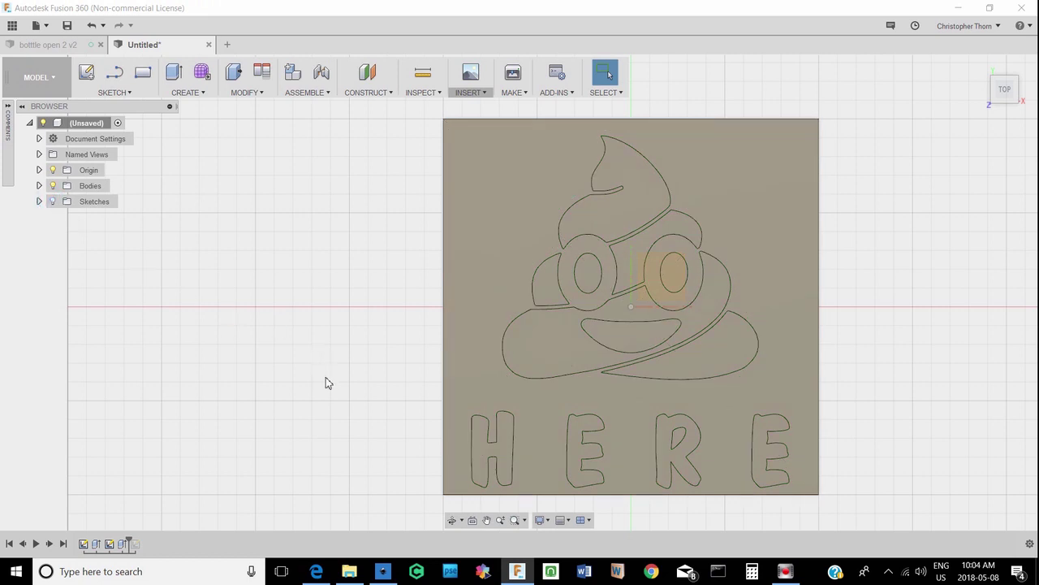
middle_click_drag(332, 389, 333, 350, "shift")
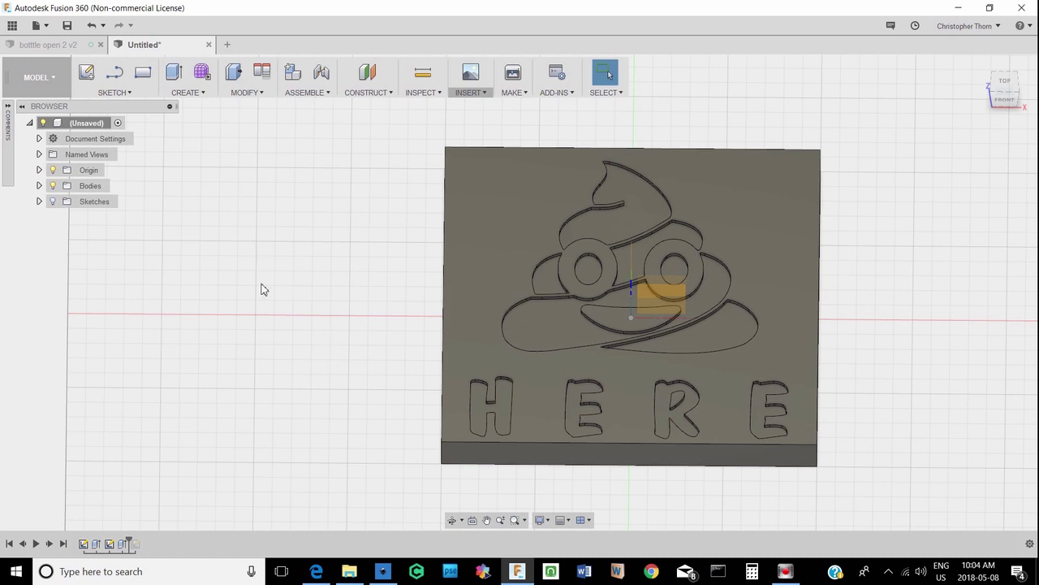
left_click(52, 79)
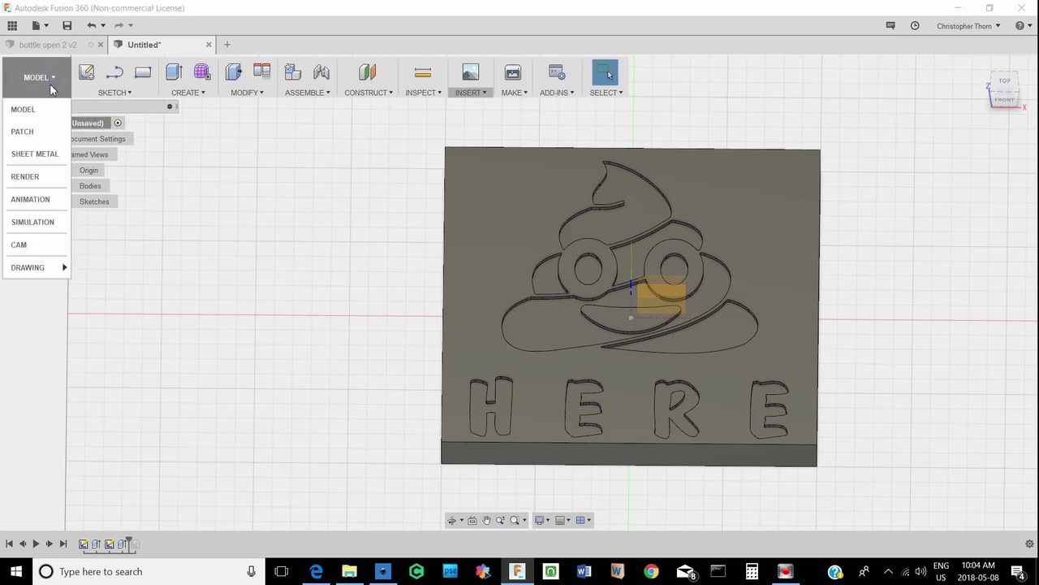
- In CAM, start Setup1 with 'Select Z axis/plane & X axis' orientation and no model body
left_click(18, 244)
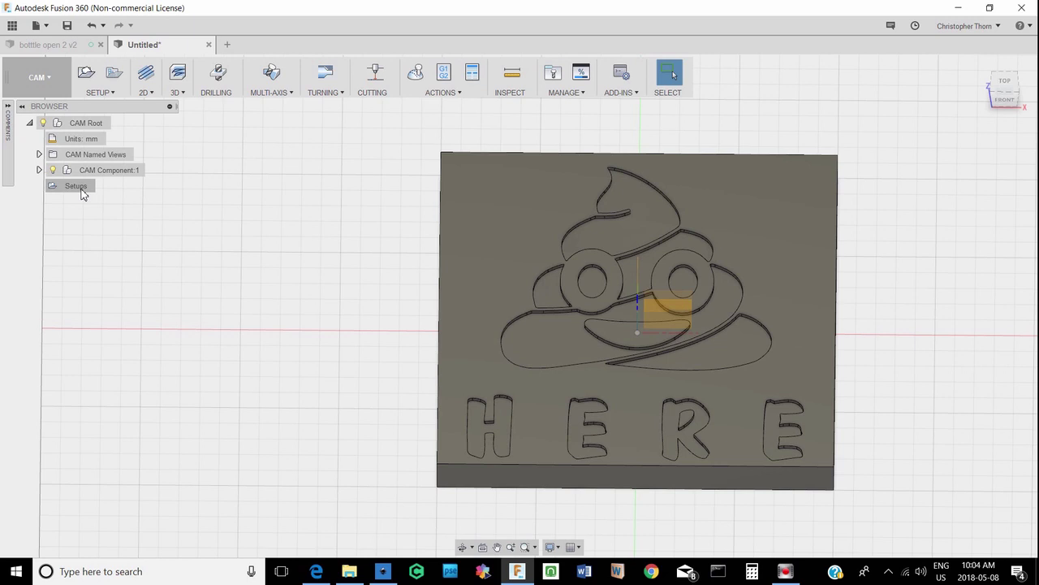
left_click(87, 75)
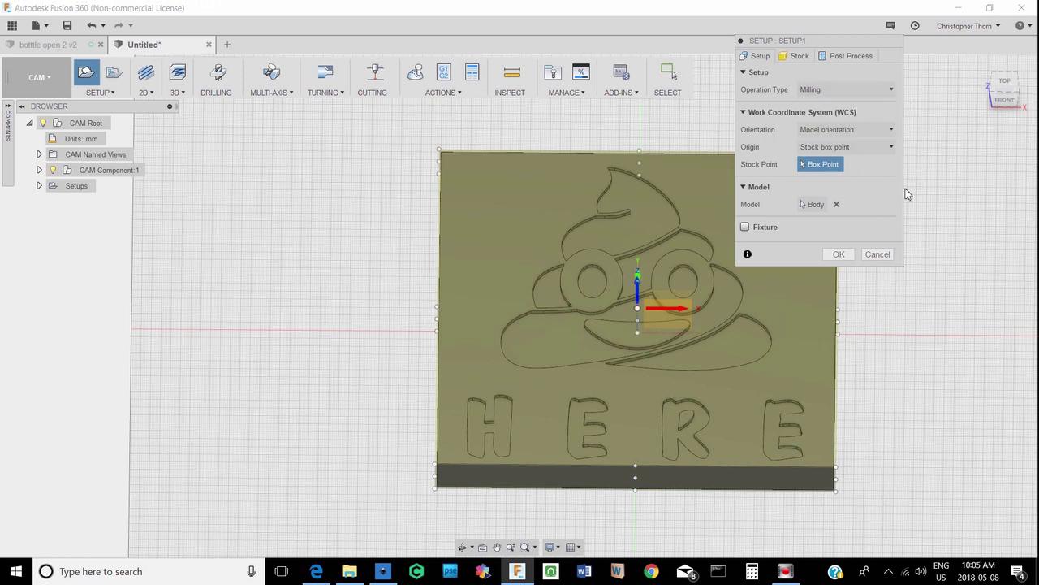
left_click(891, 130)
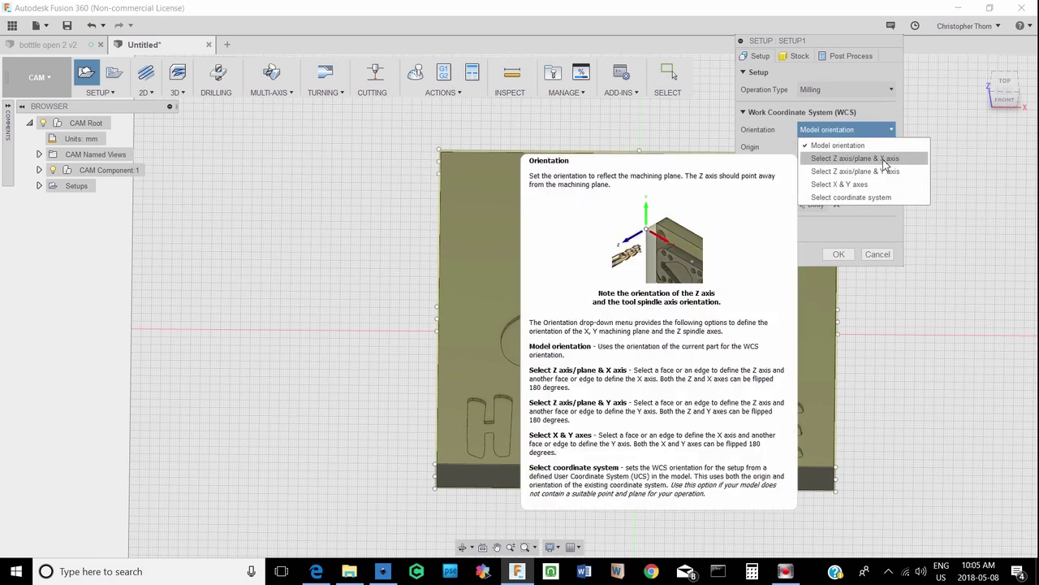
left_click(884, 160)
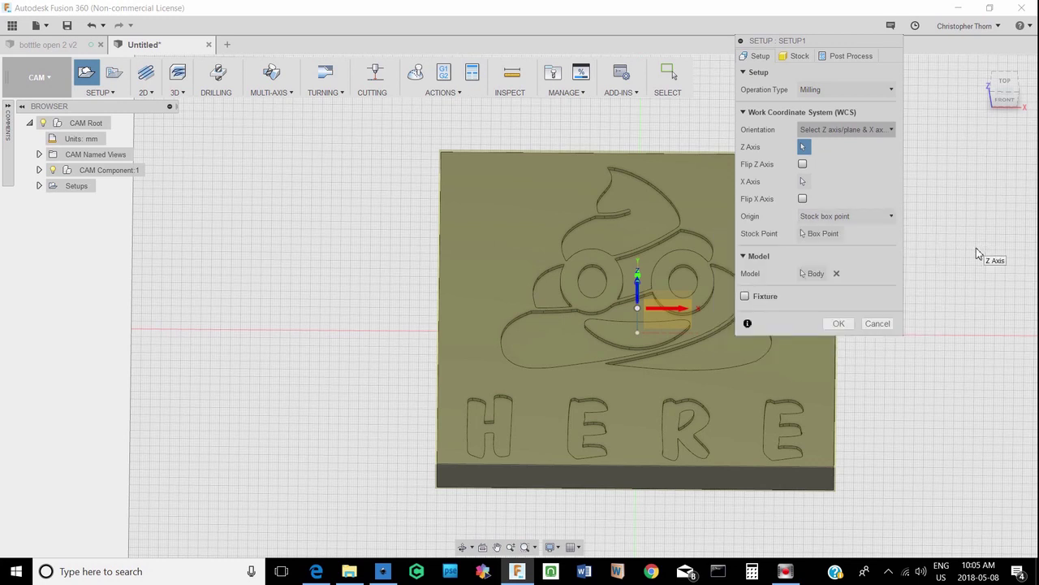
left_click(836, 275)
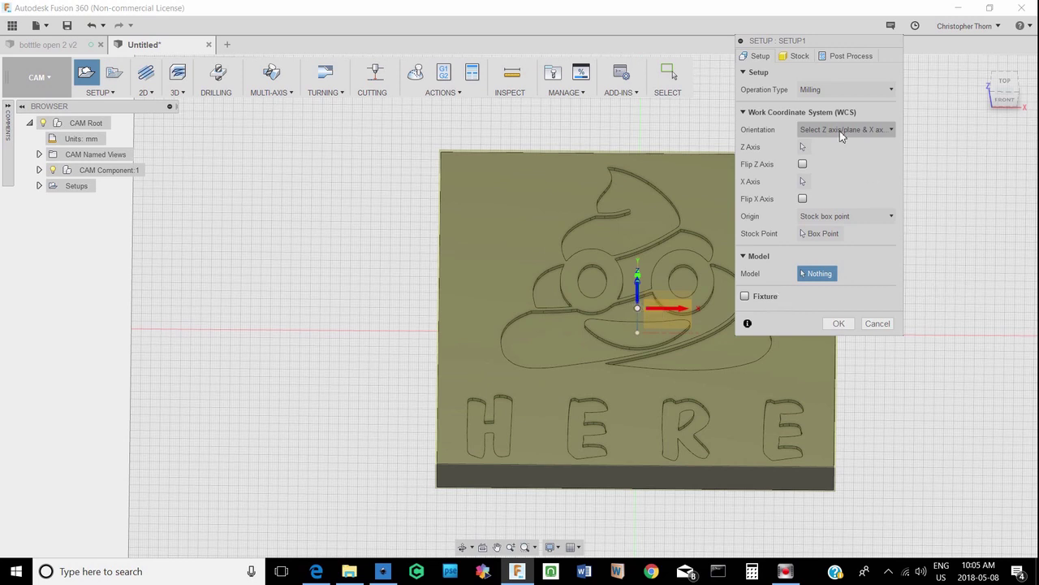
left_click(800, 56)
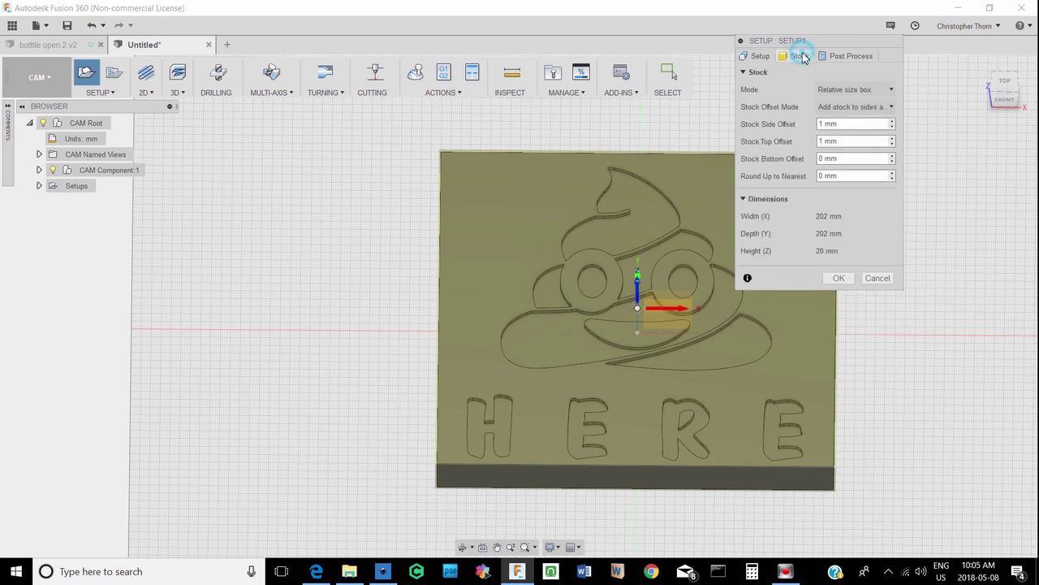
- Set Stock Side Offset and Stock Top Offset to 0, creating Setup1 with 200 × 200 × 19 mm stock
left_click(857, 124)
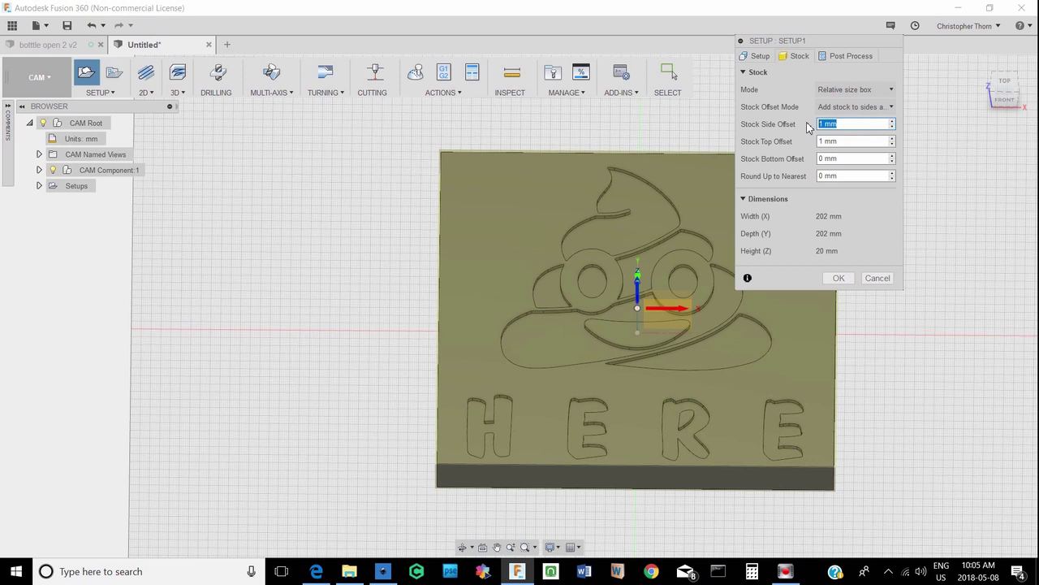
type("0")
left_click(849, 141)
type("0")
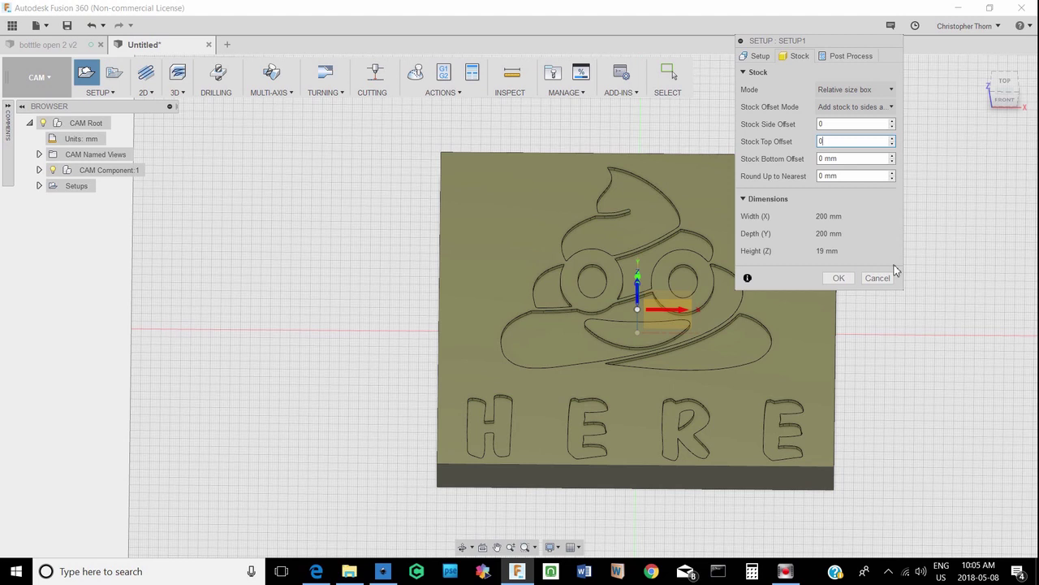
left_click(844, 279)
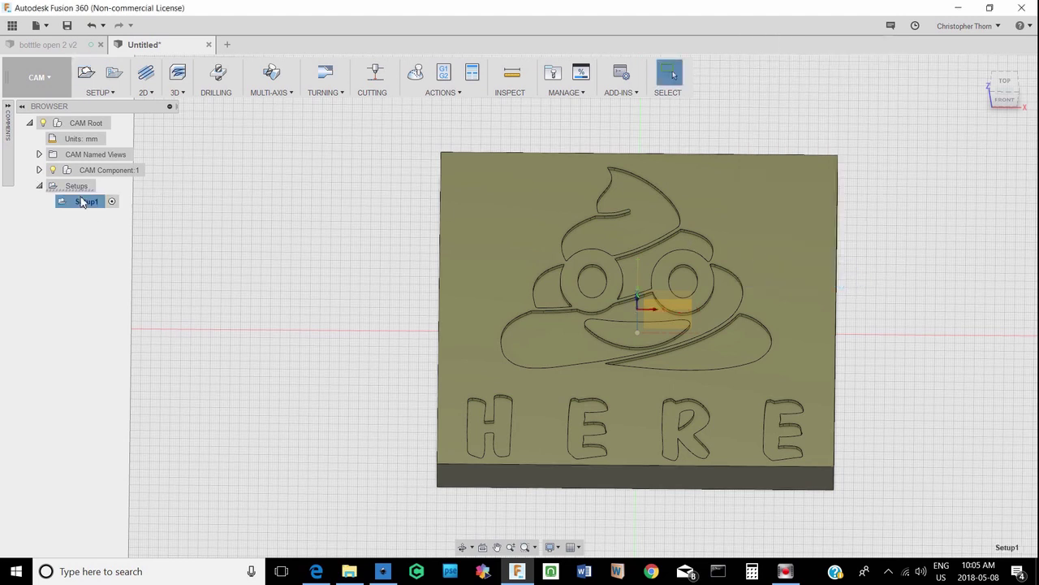
- Create a 2D Engrave operation using the X Carve library's Ø1/2" 30° chamfer mill (60deg vbit)
left_click(144, 93)
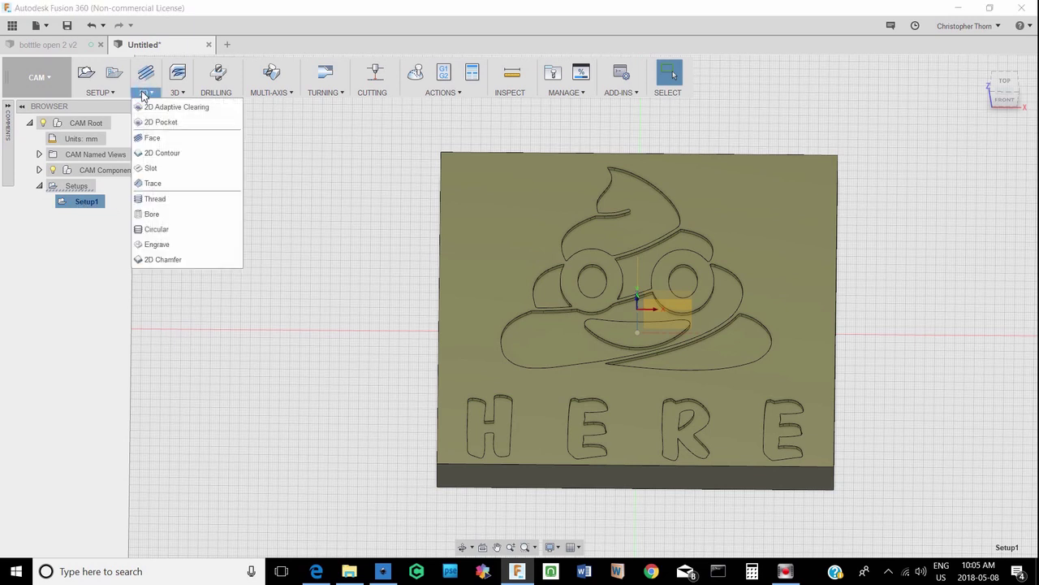
left_click(158, 245)
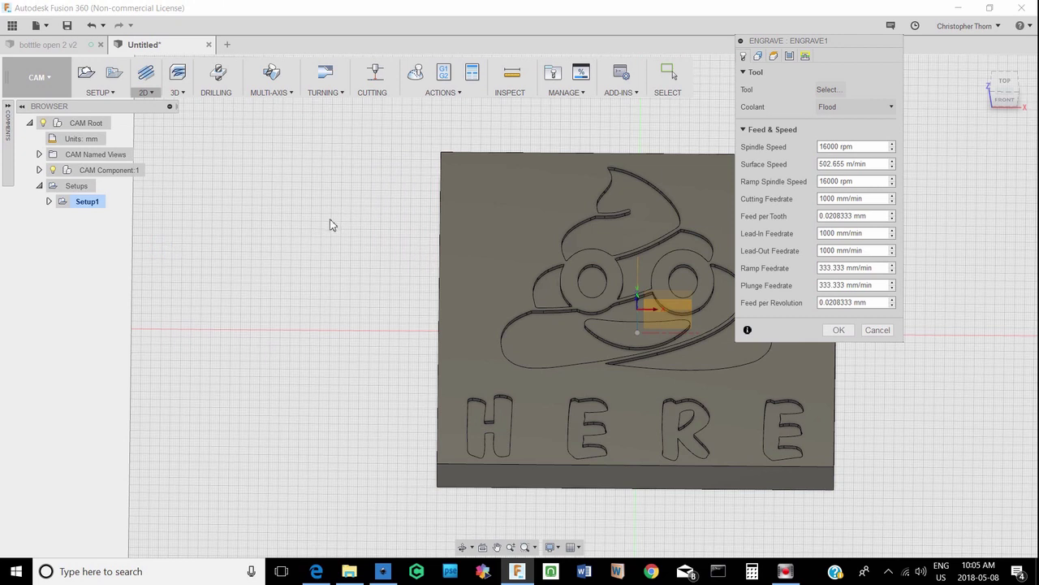
left_click(829, 89)
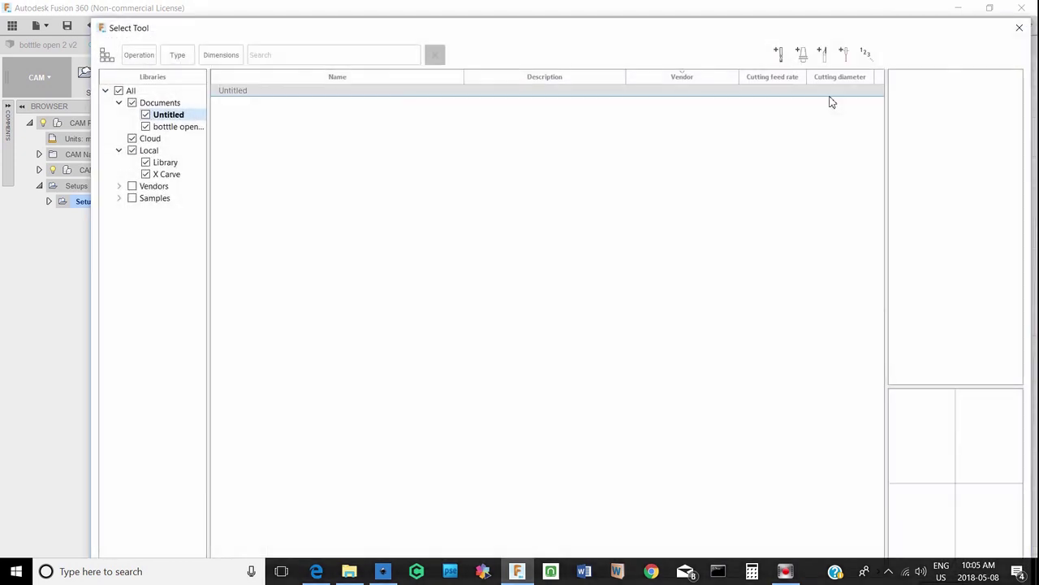
left_click(162, 175)
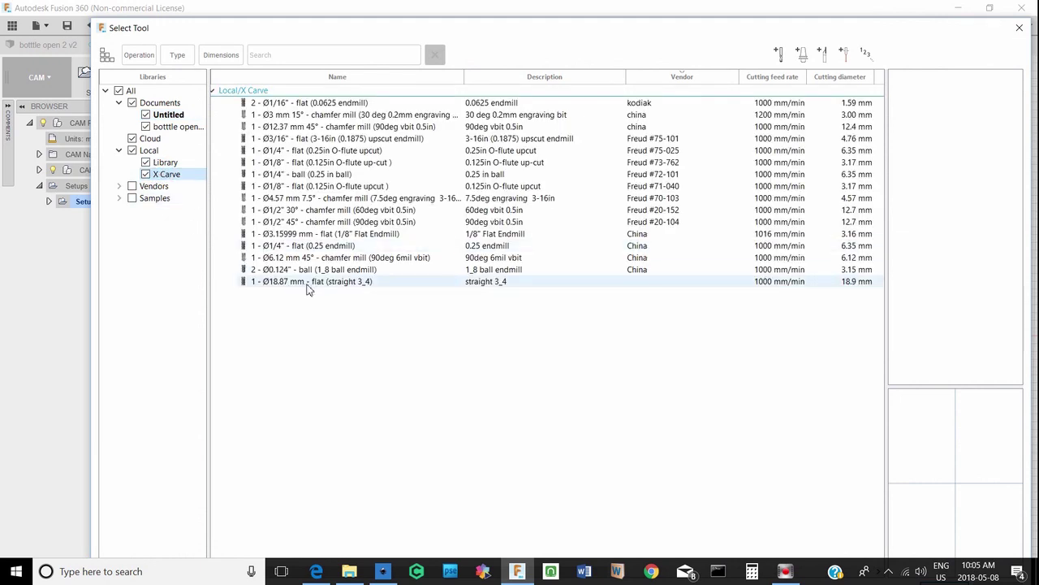
left_click(324, 212)
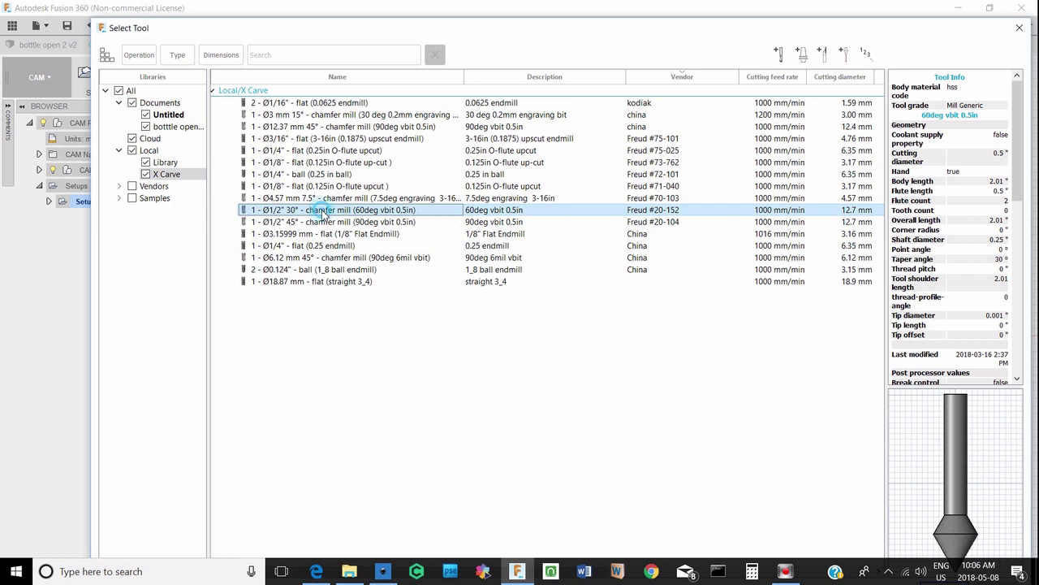
double_click(320, 210)
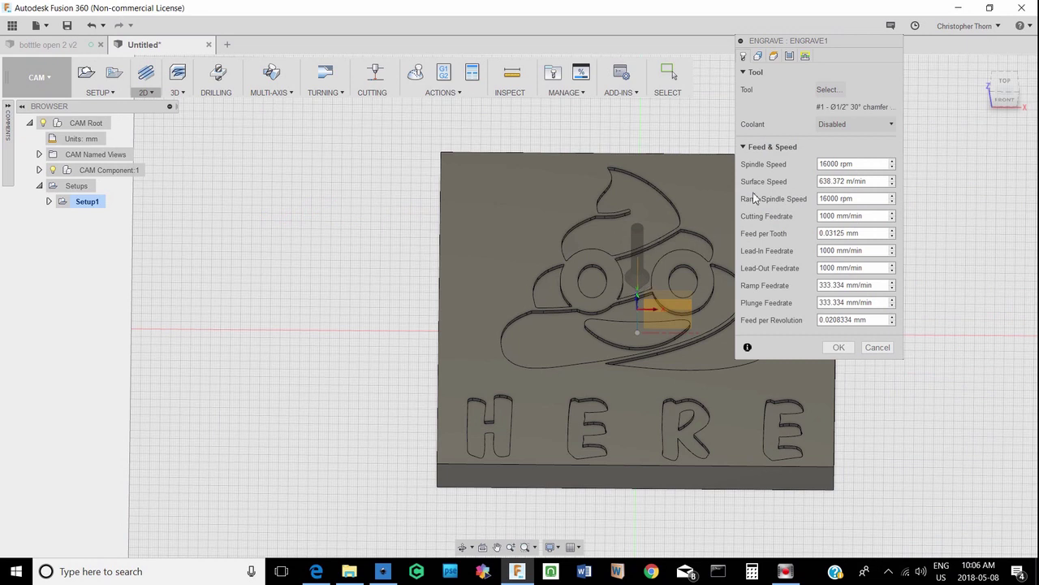
left_click_drag(831, 40, 904, 77)
- Select the emoji's swirl, eye, mouth and tier outlines as engrave contours
left_click(831, 93)
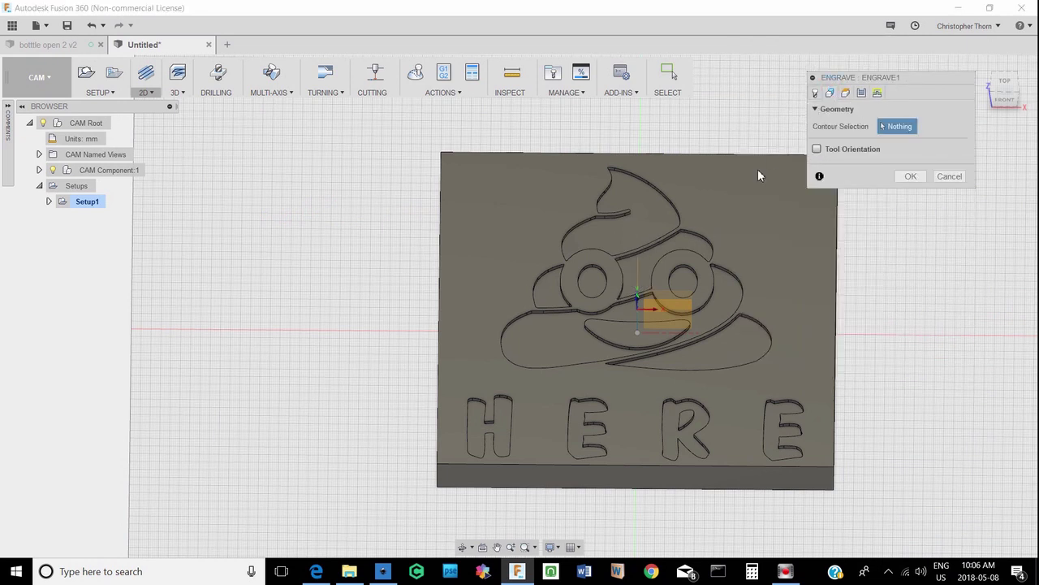
left_click(671, 205)
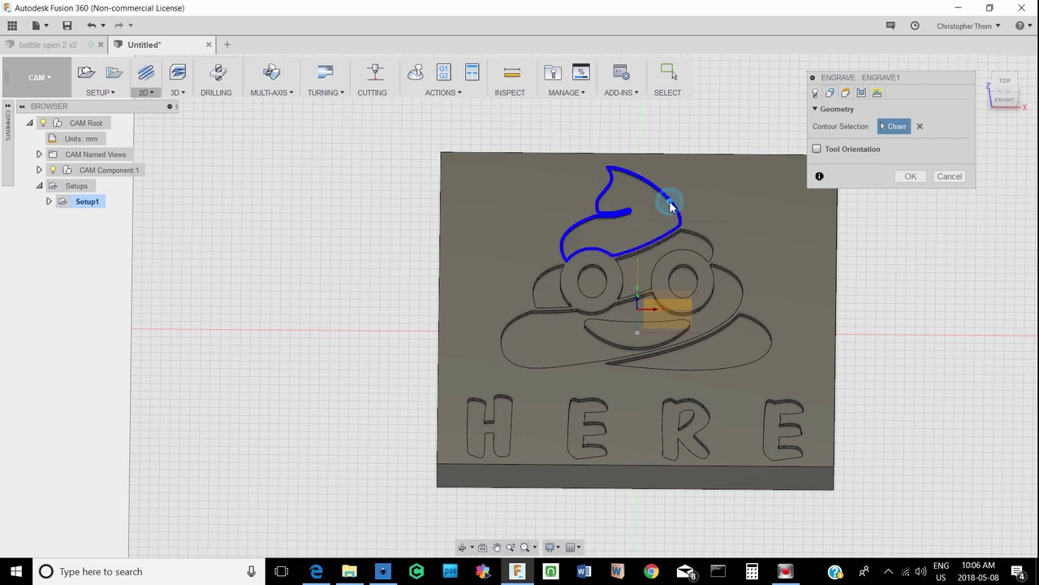
left_click(686, 241)
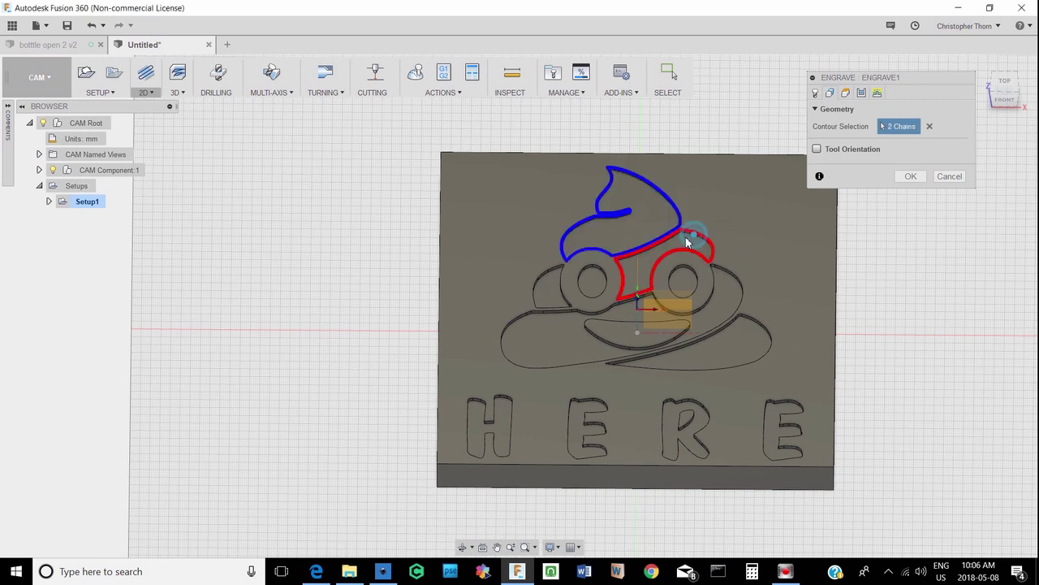
left_click(595, 275)
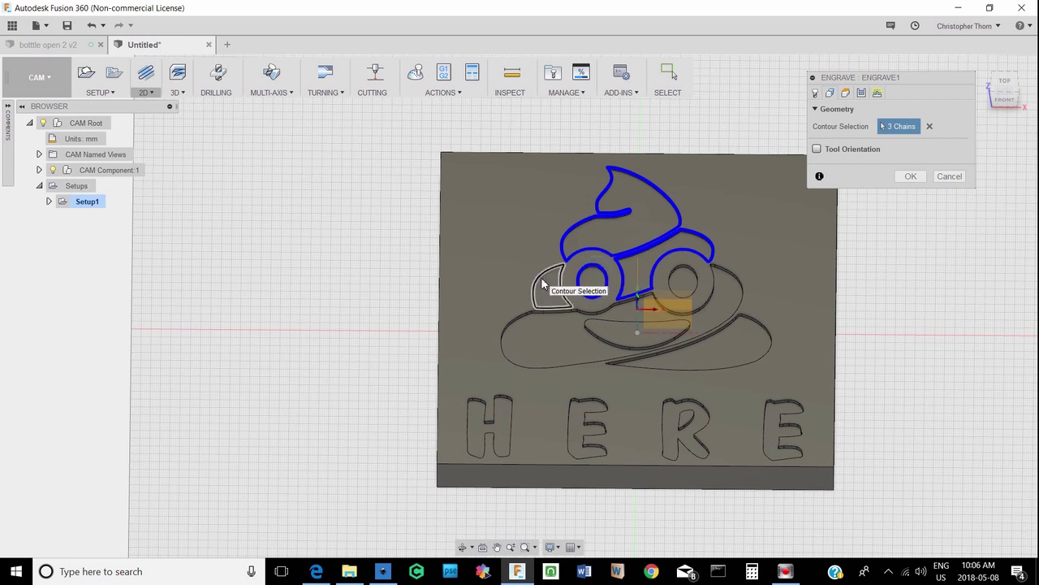
left_click(541, 283)
scroll(844, 376, "up", 2)
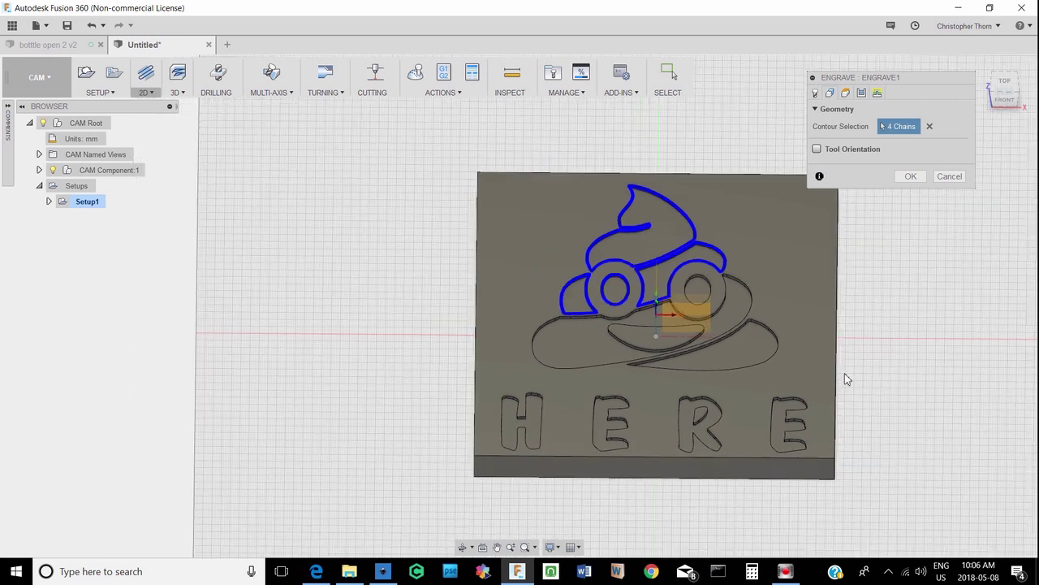
scroll(845, 377, "up", 2)
scroll(845, 376, "up", 3)
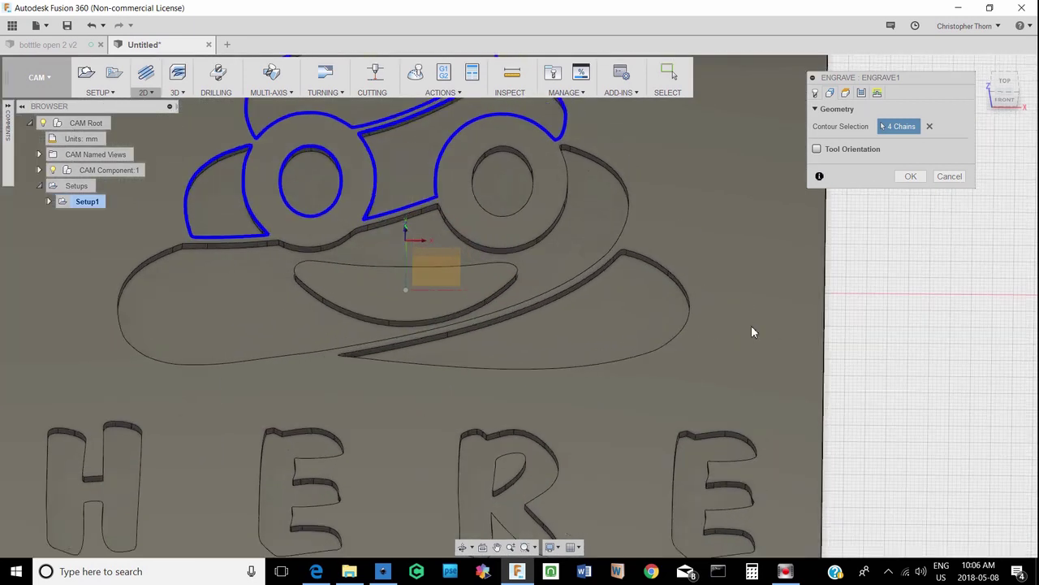
left_click(533, 191)
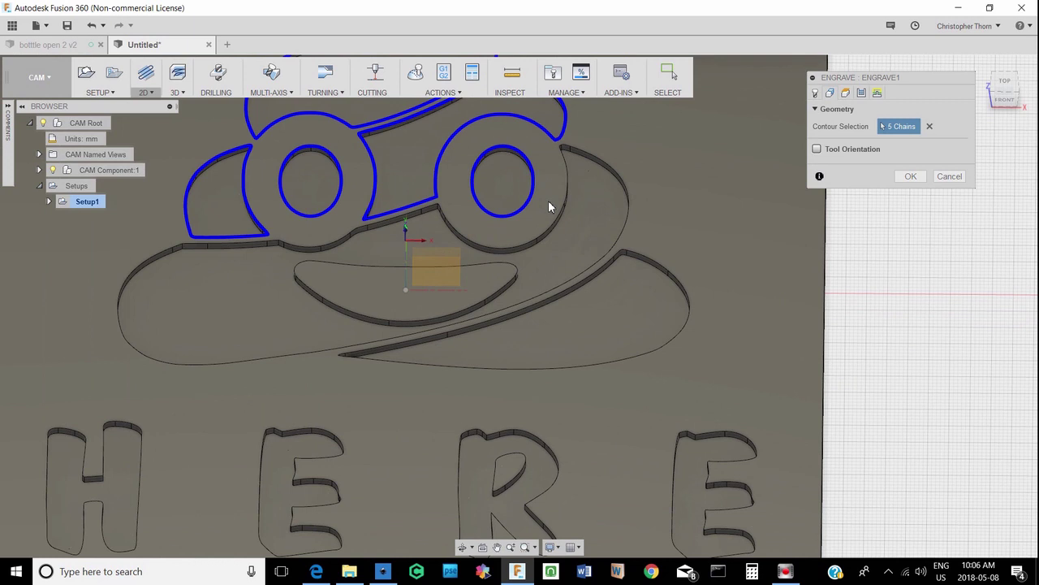
left_click(565, 208)
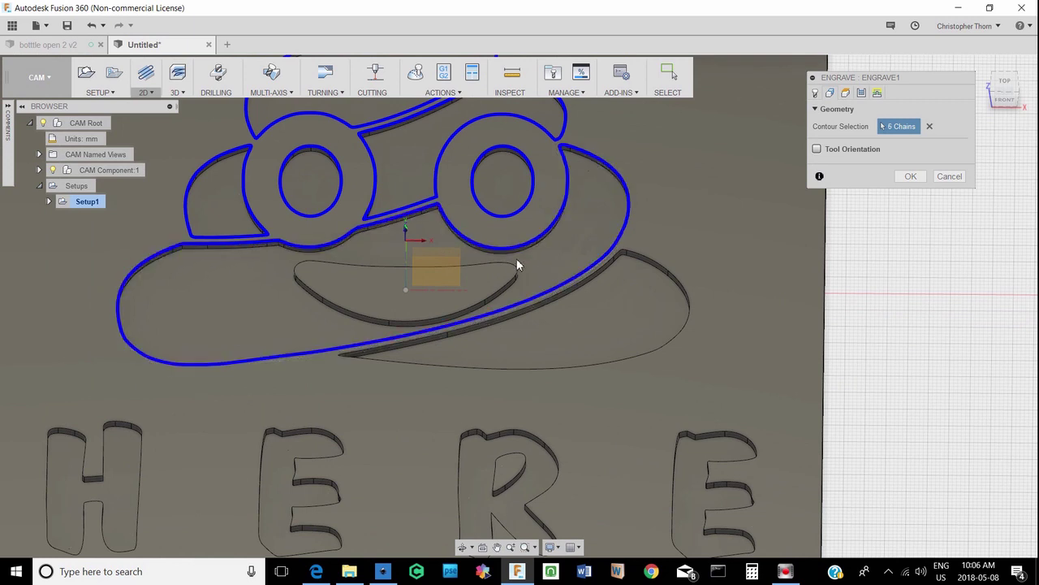
left_click(506, 270)
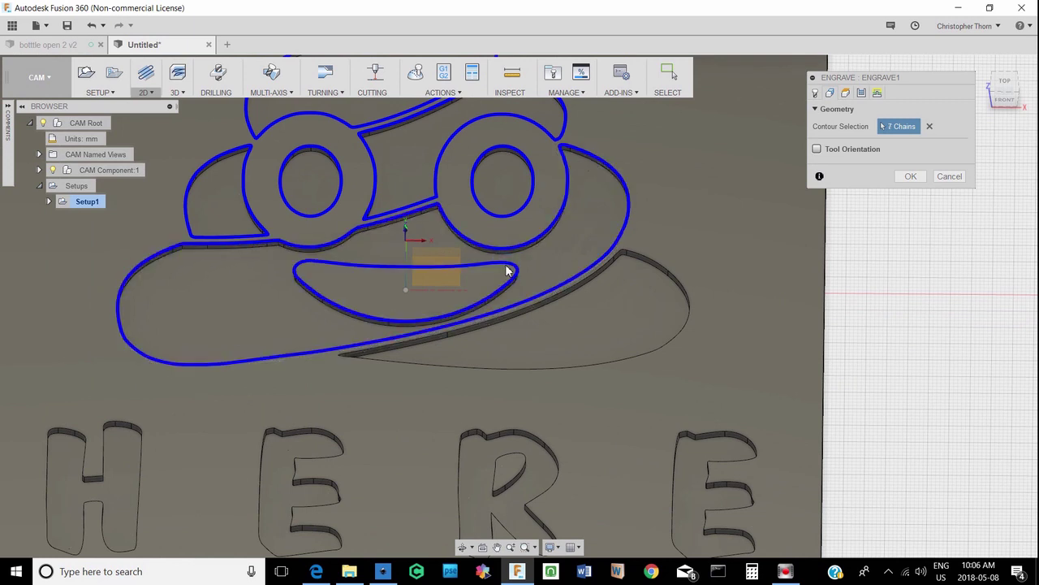
left_click(588, 282)
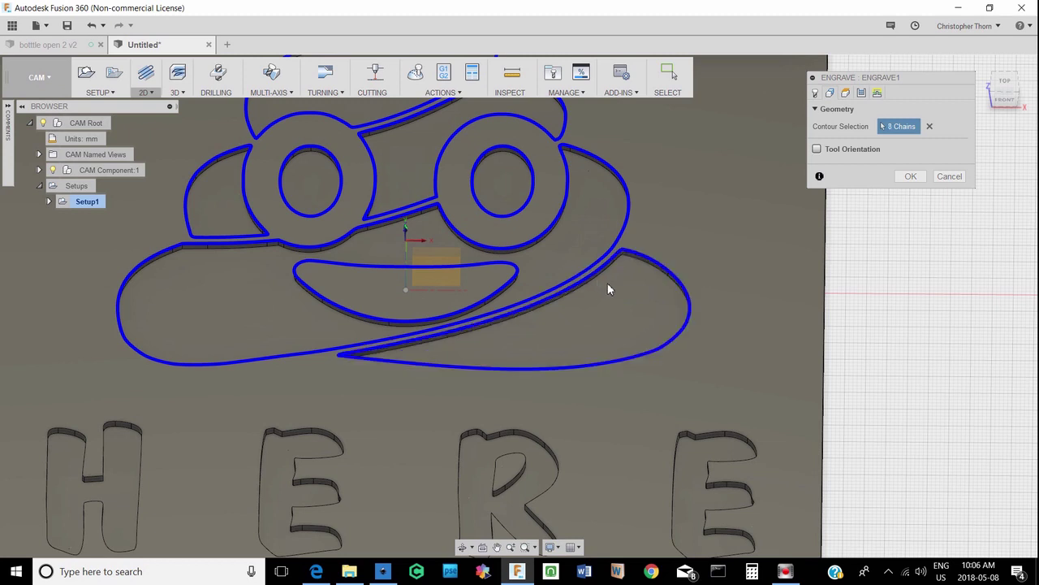
- Add the H, E, R, E letter outlines and the R's inner hole, totaling 13 chains
left_click(138, 428)
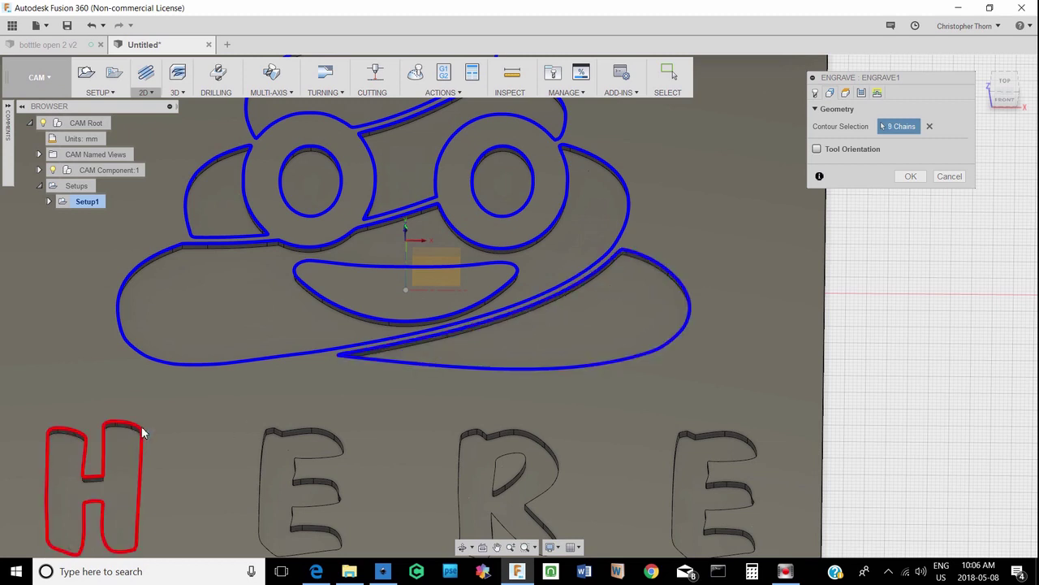
left_click(296, 435)
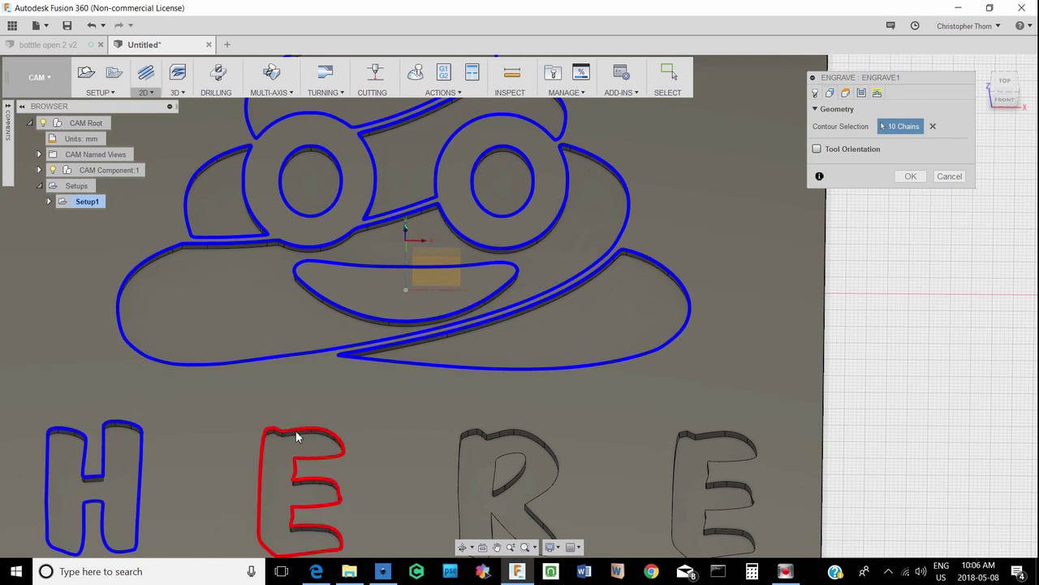
left_click(489, 440)
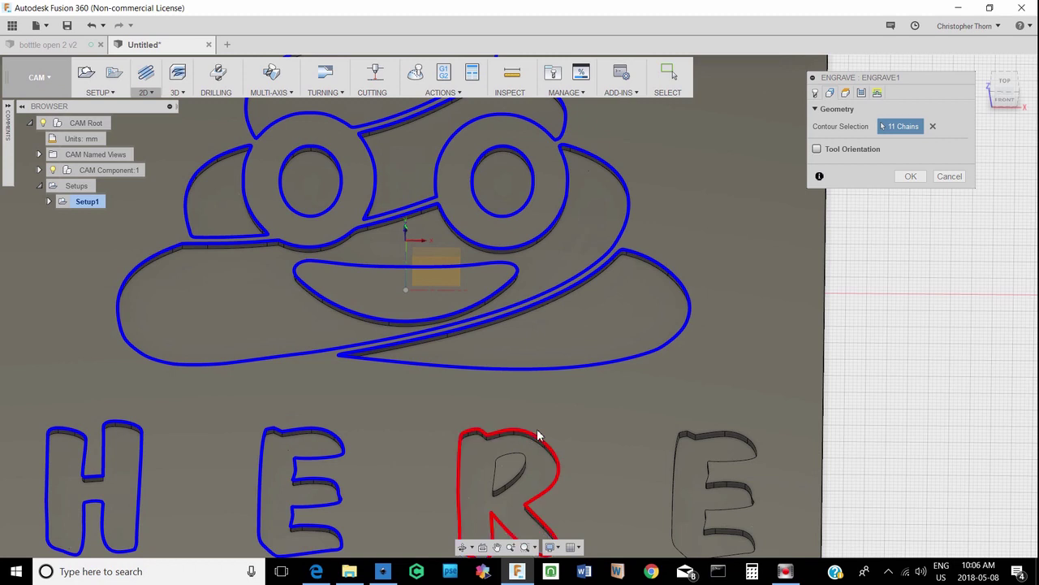
left_click(734, 436)
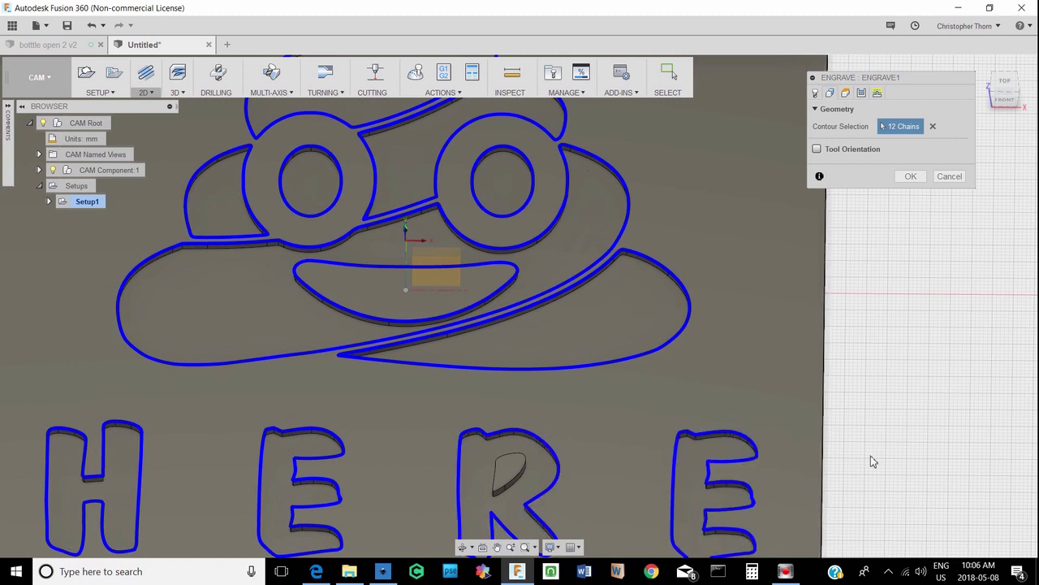
scroll(844, 479, "up", 1)
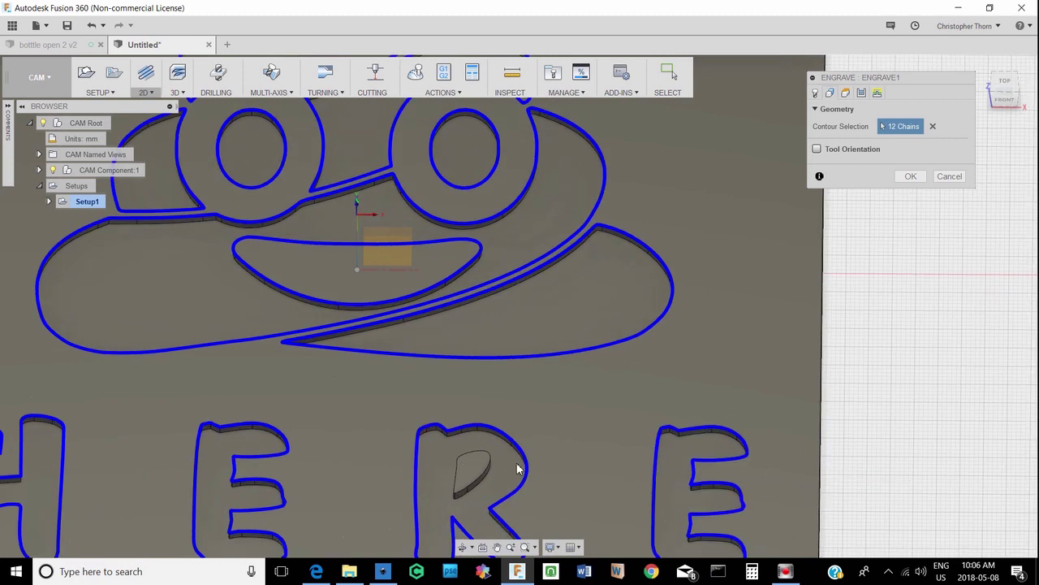
left_click(484, 459)
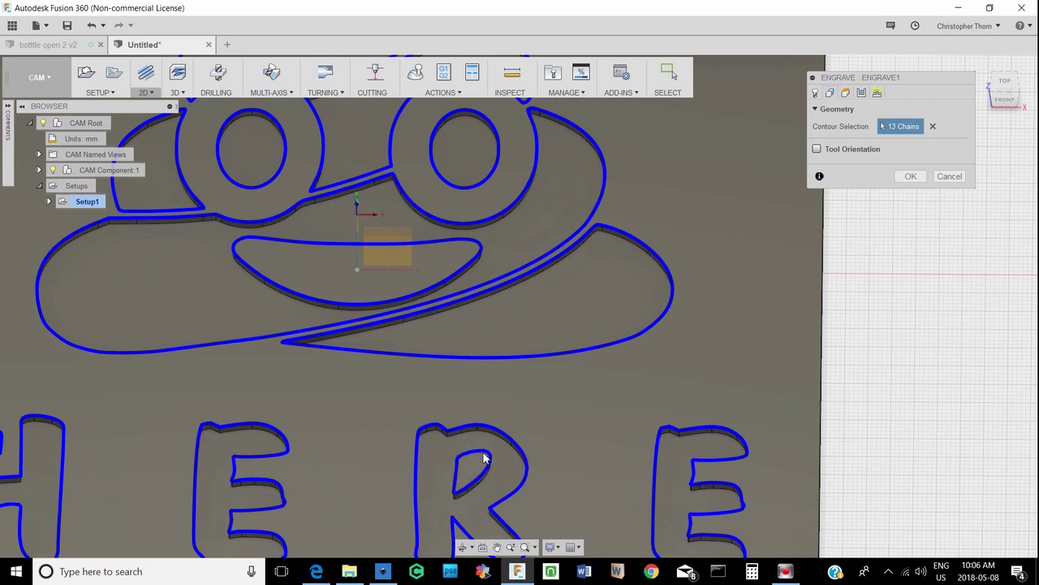
scroll(854, 484, "down", 4)
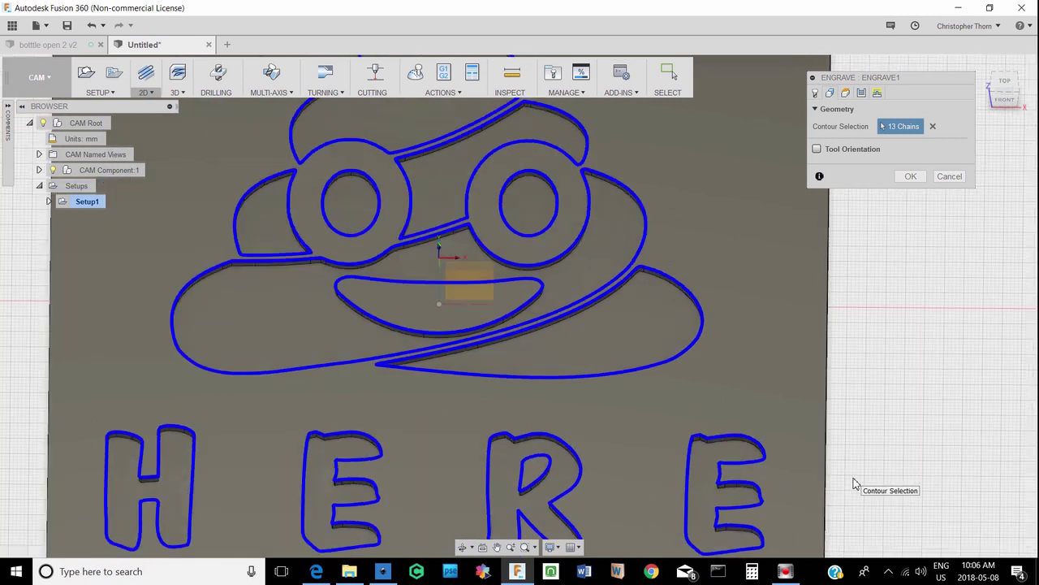
scroll(854, 484, "down", 1)
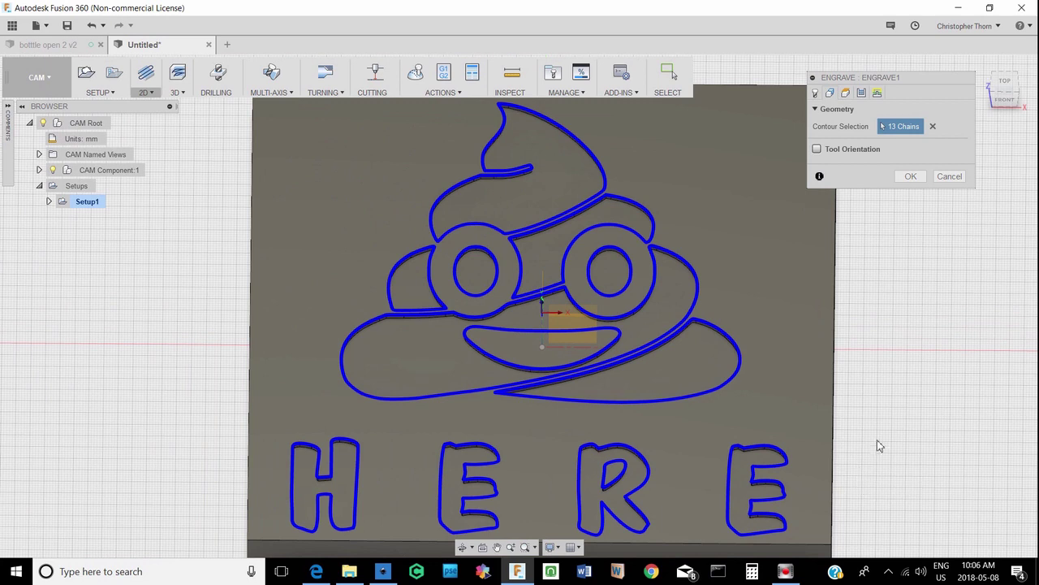
- Set top and bottom heights from Stock top with a -3 mm bottom offset, generating Engrave1
left_click(847, 94)
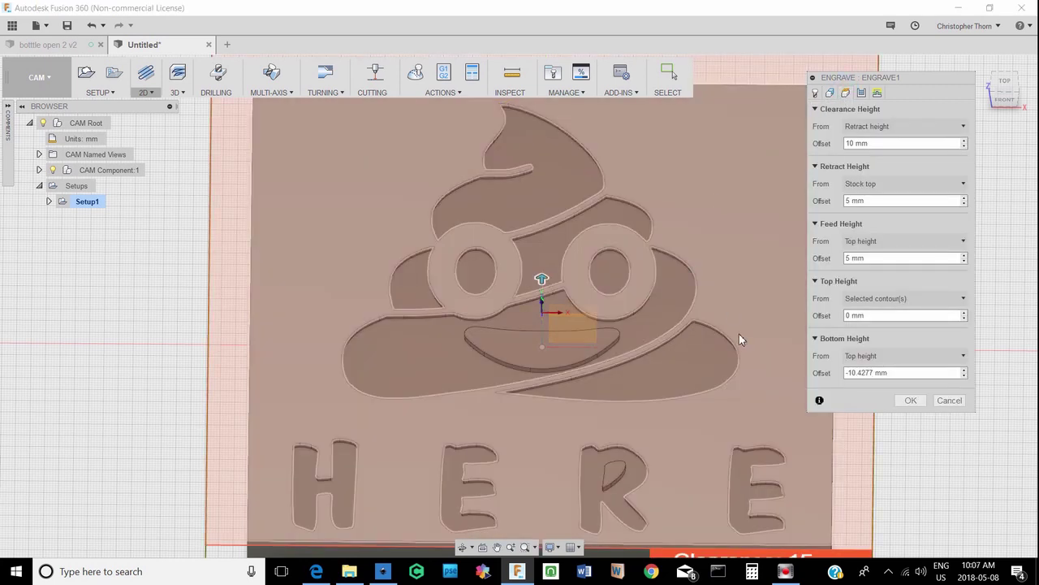
left_click(934, 373)
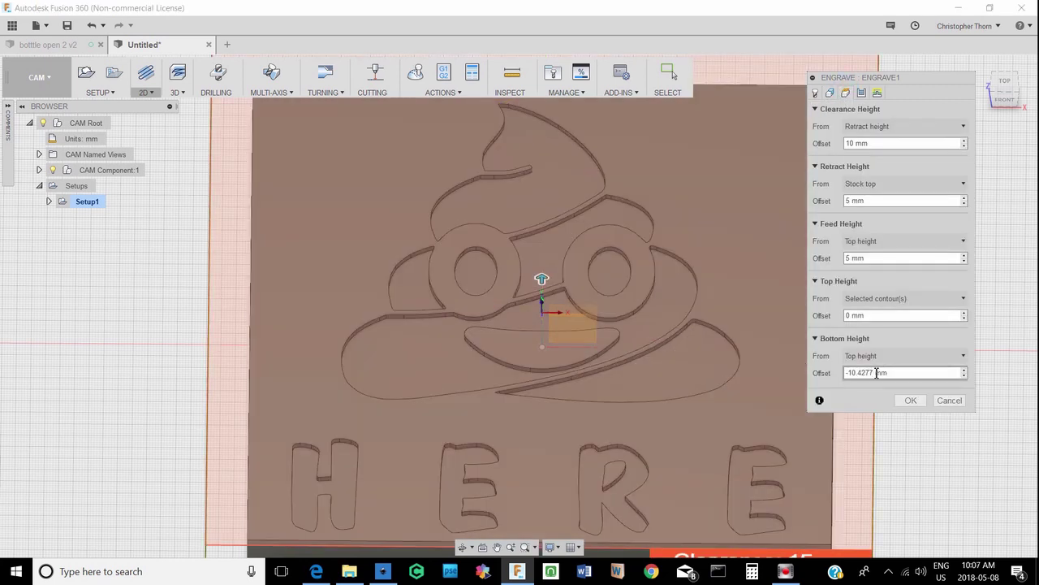
left_click(962, 299)
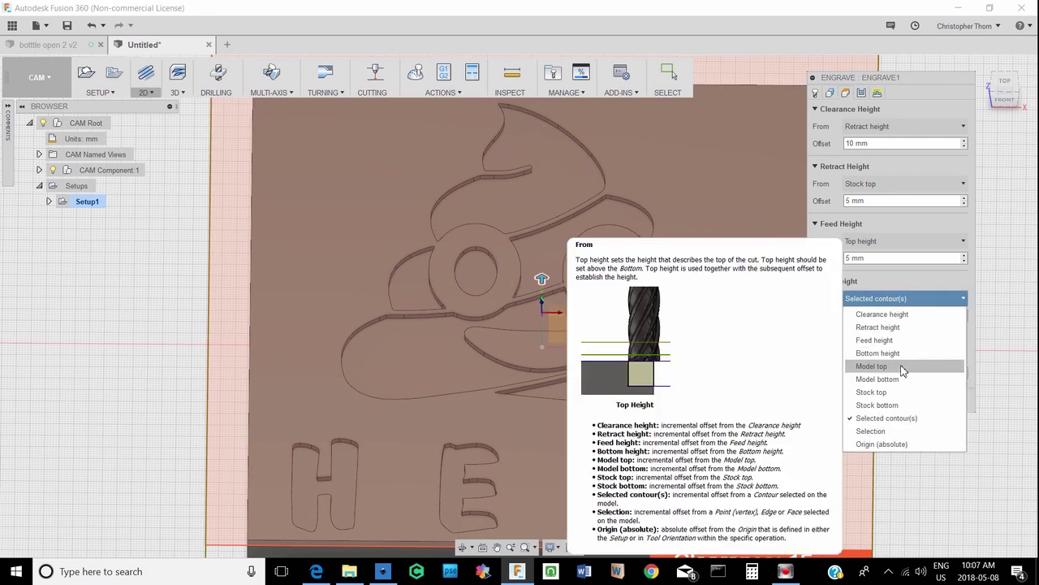
left_click(901, 393)
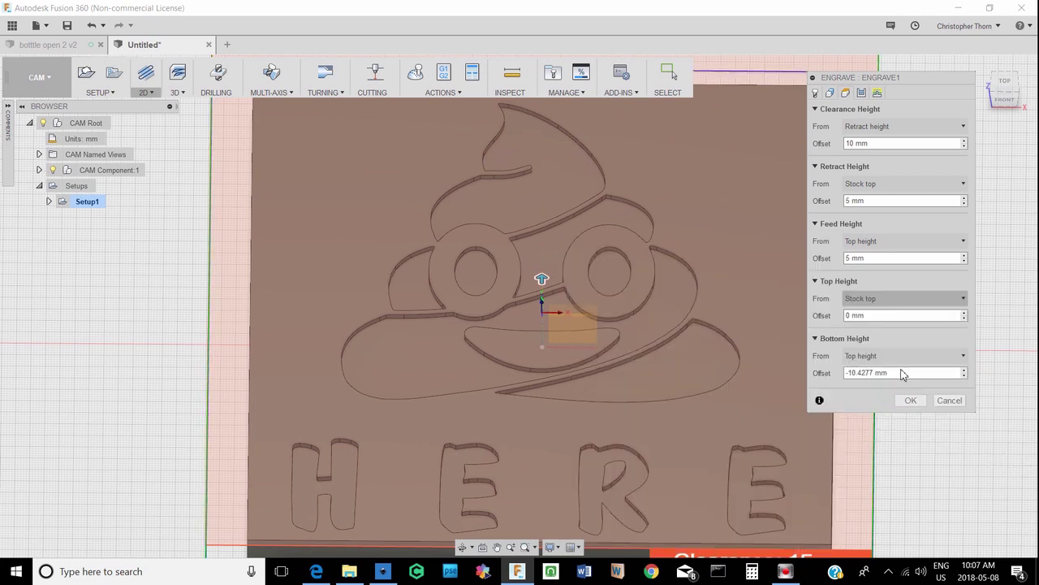
left_click(901, 357)
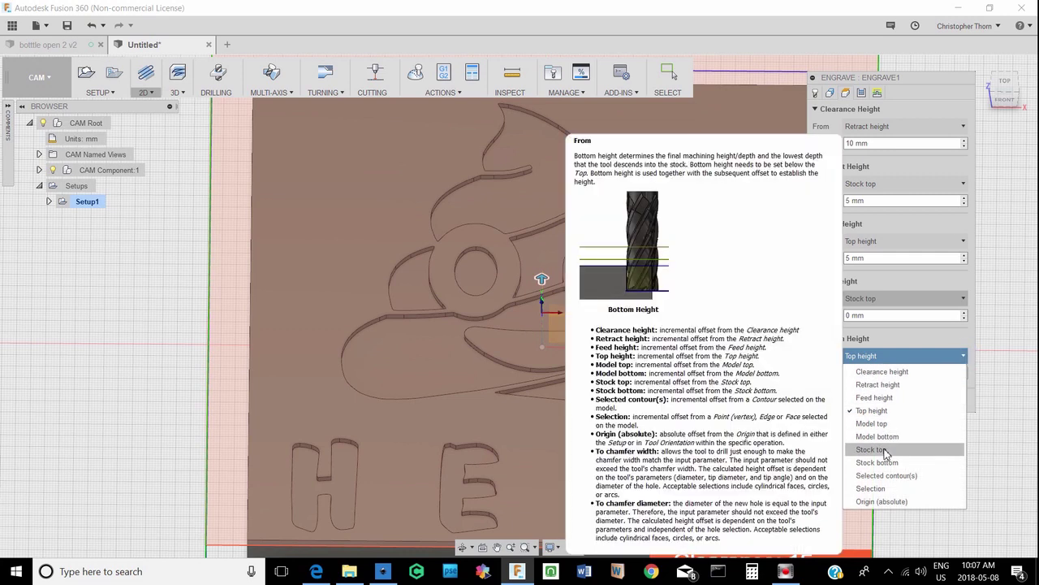
left_click(887, 449)
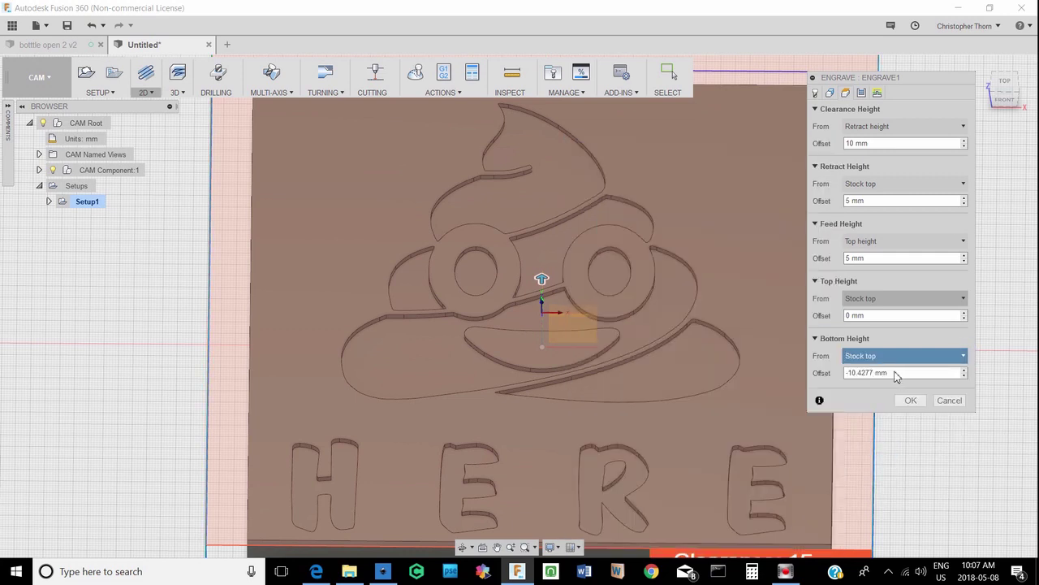
left_click_drag(895, 375, 840, 372)
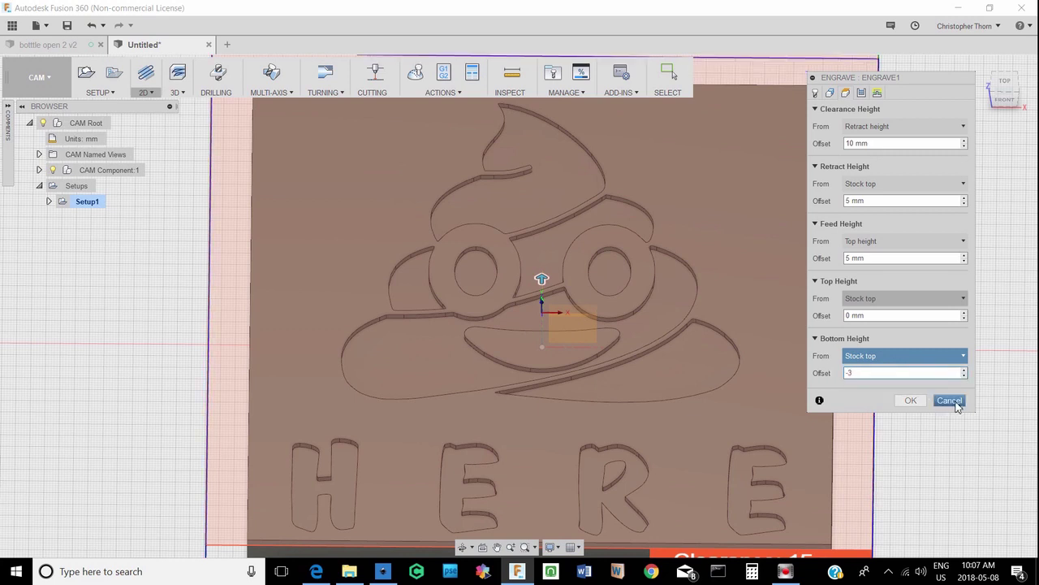
left_click(918, 406)
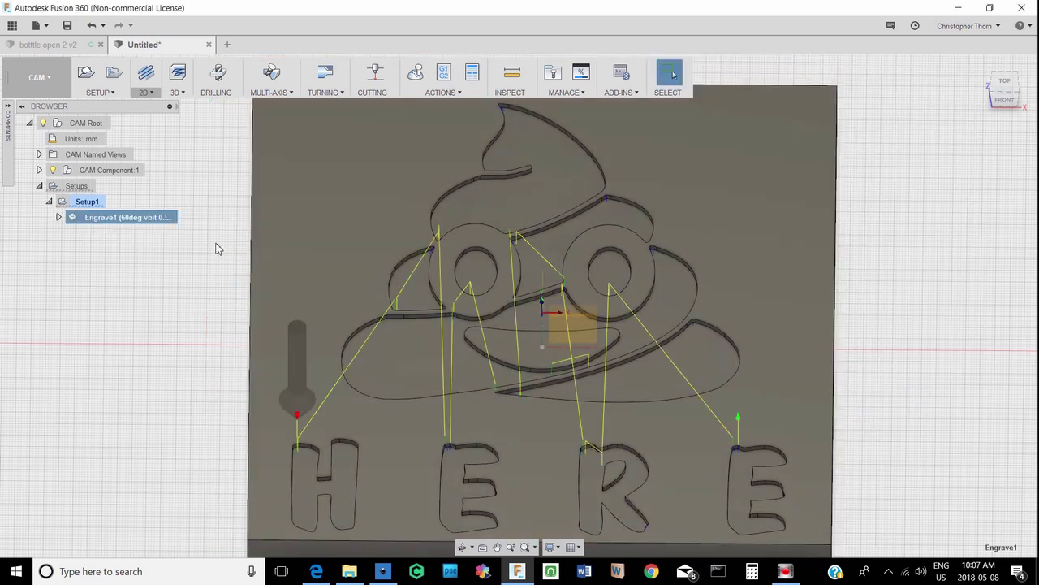
- Play a sped-up simulation of the Engrave1 toolpath carving the emoji and HERE, then close it
left_click(415, 72)
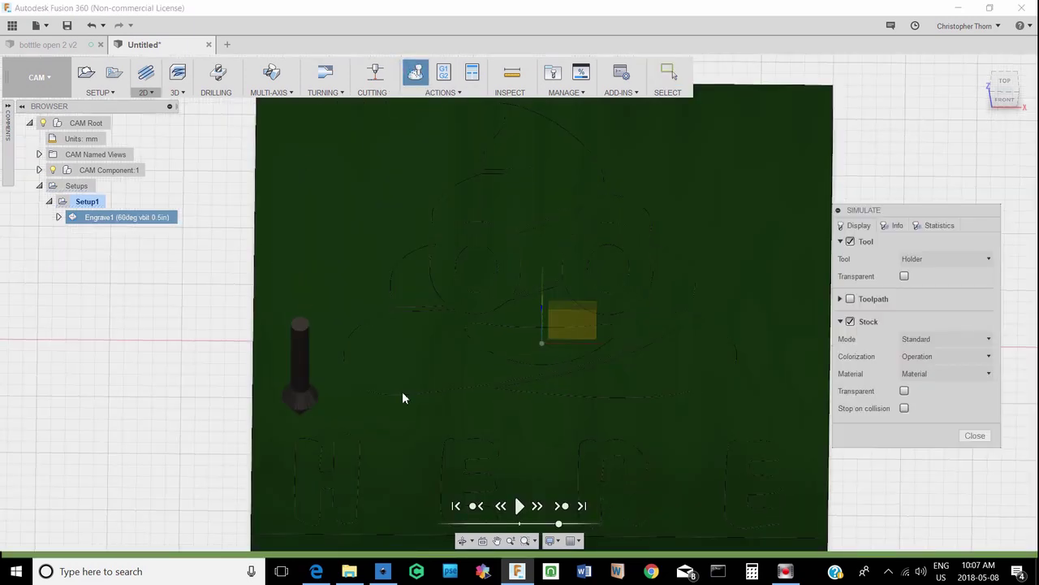
left_click(519, 506)
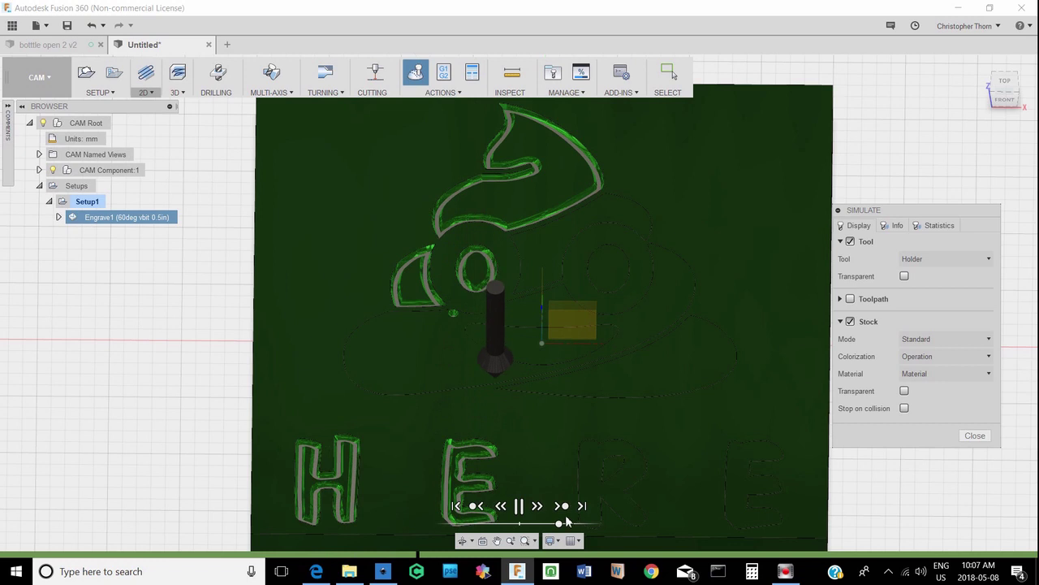
left_click_drag(561, 524, 584, 526)
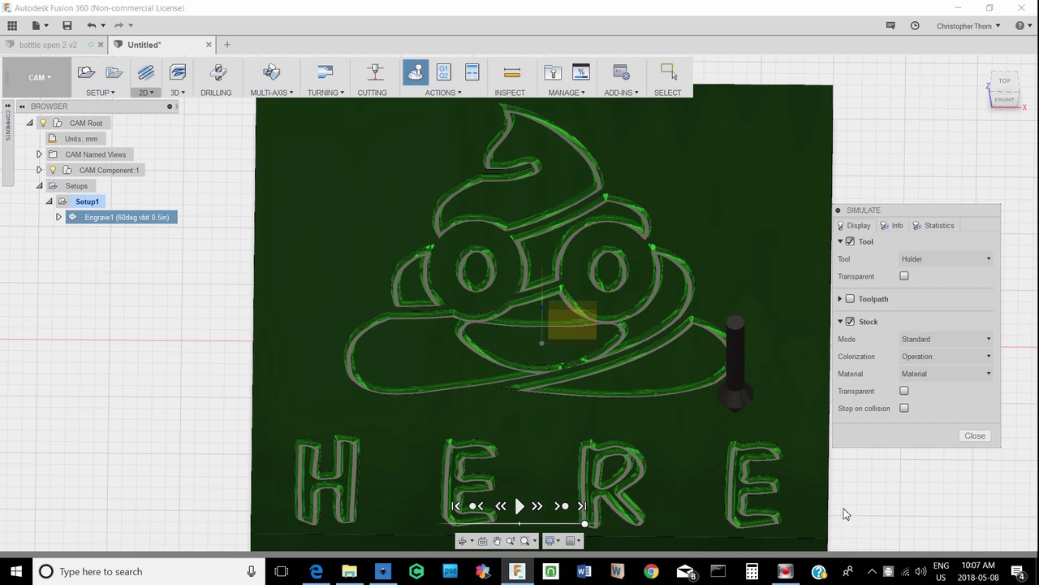
left_click(975, 436)
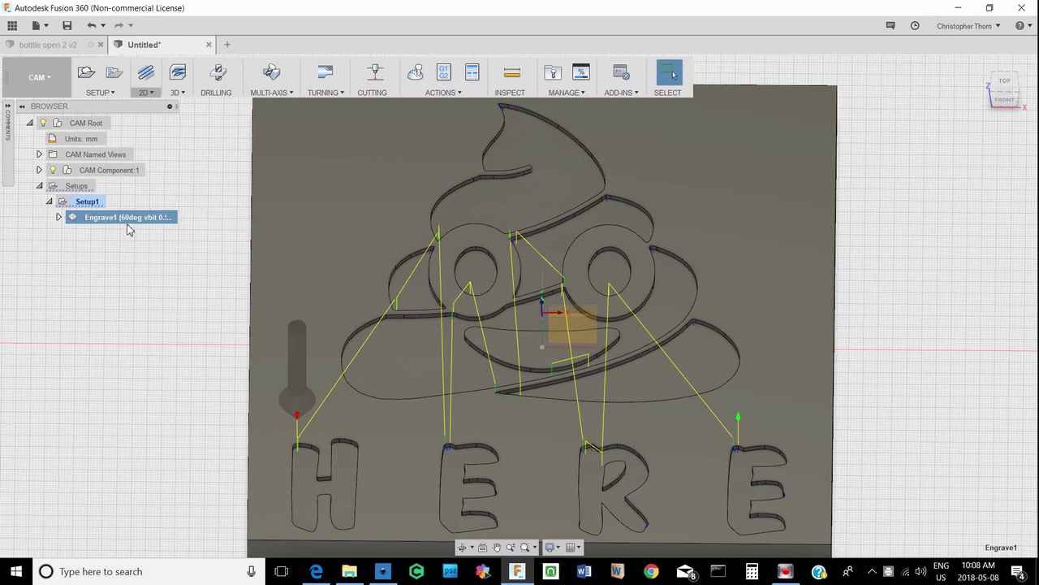
- Edit Engrave1 to change the Bottom Height Offset from -3 mm to -4 mm, regenerating the toolpath
right_click(134, 223)
left_click(160, 233)
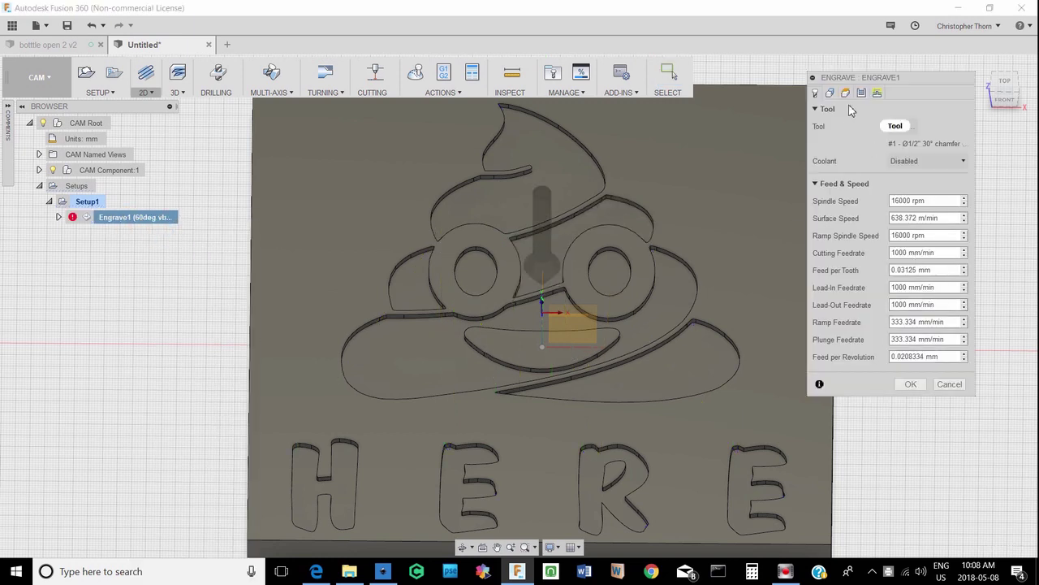
left_click(845, 92)
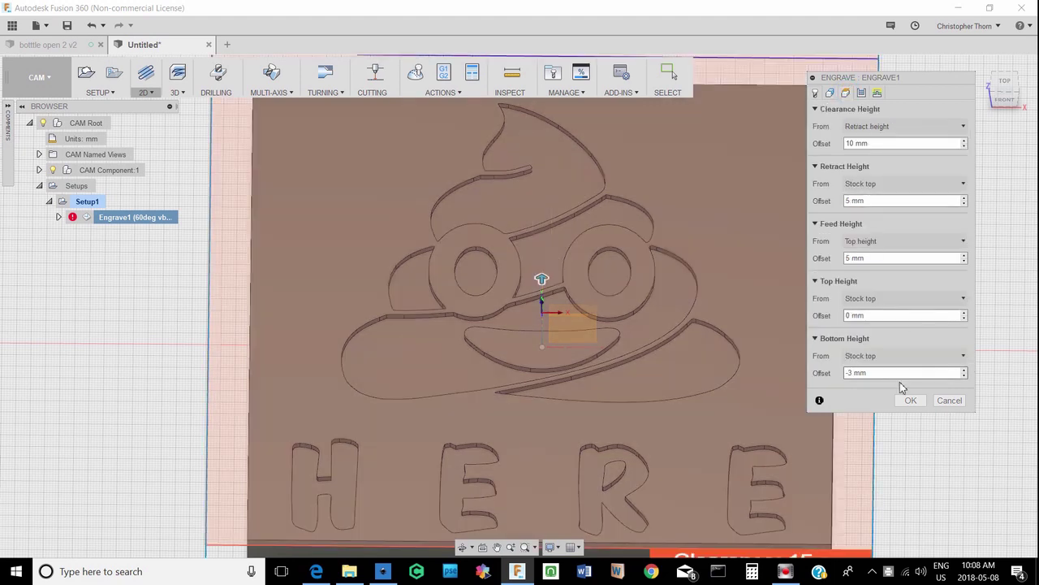
left_click_drag(887, 373, 845, 372)
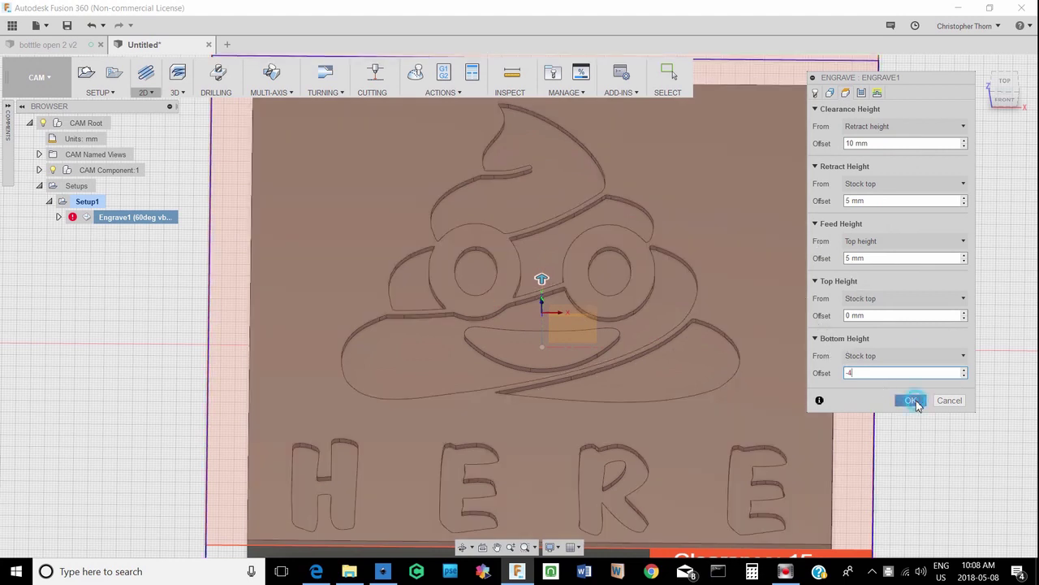
left_click(911, 400)
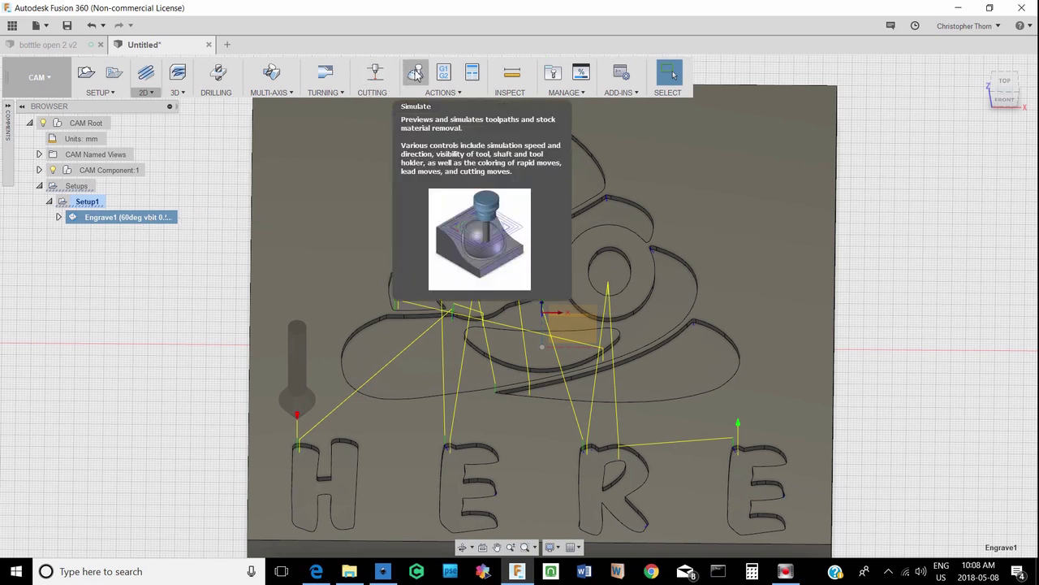
- Play a sped-up simulation of the deeper Engrave1 toolpath, then zoom and orbit to inspect the carving
left_click(415, 73)
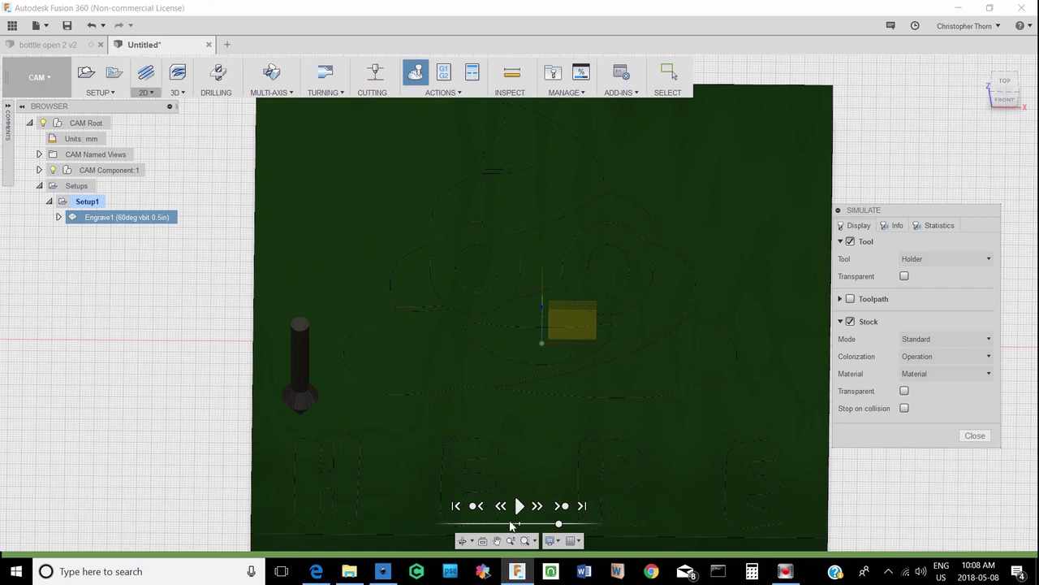
left_click(519, 505)
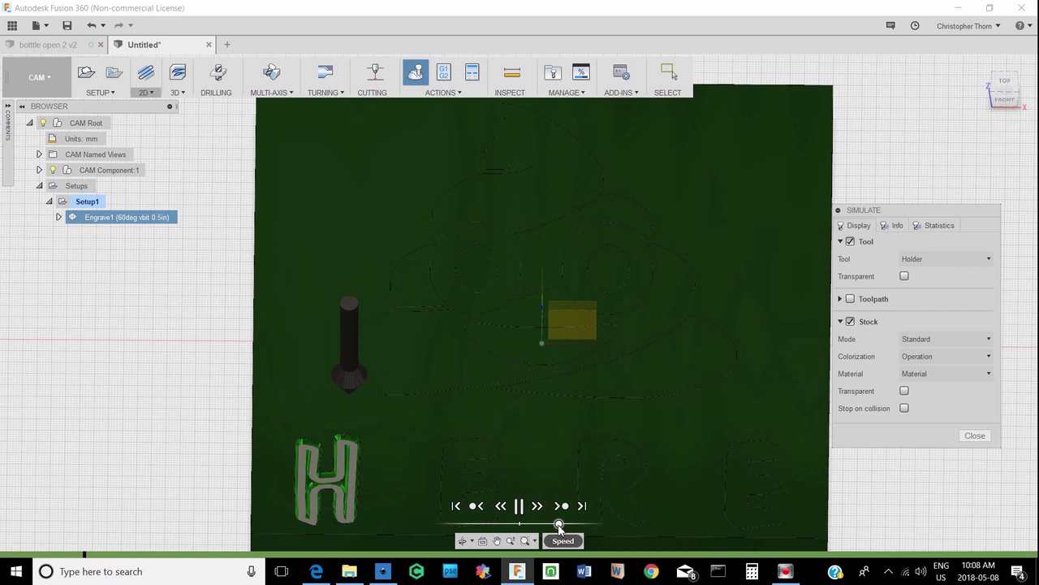
left_click_drag(558, 525, 578, 526)
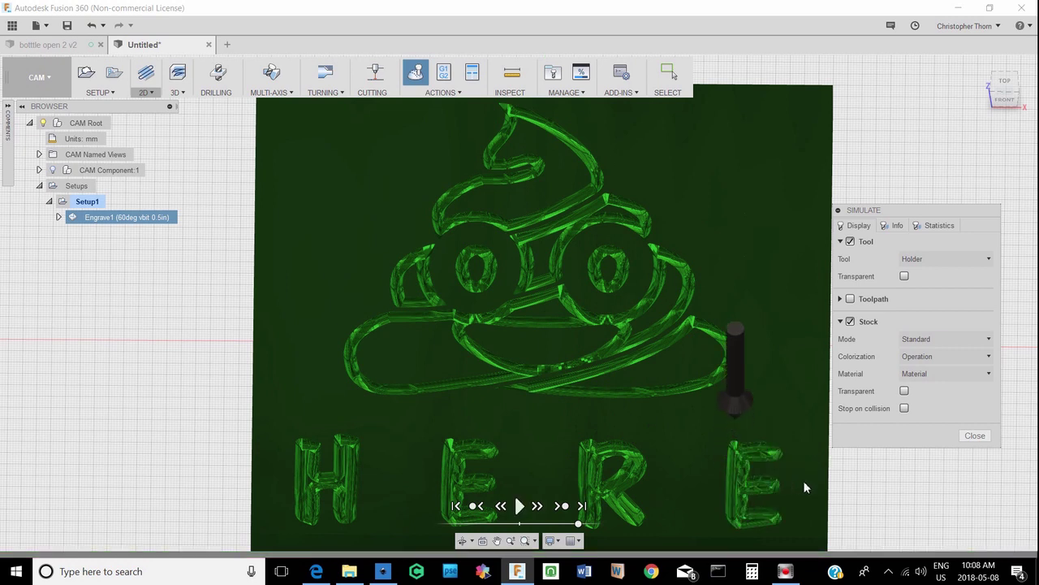
scroll(806, 487, "up", 1)
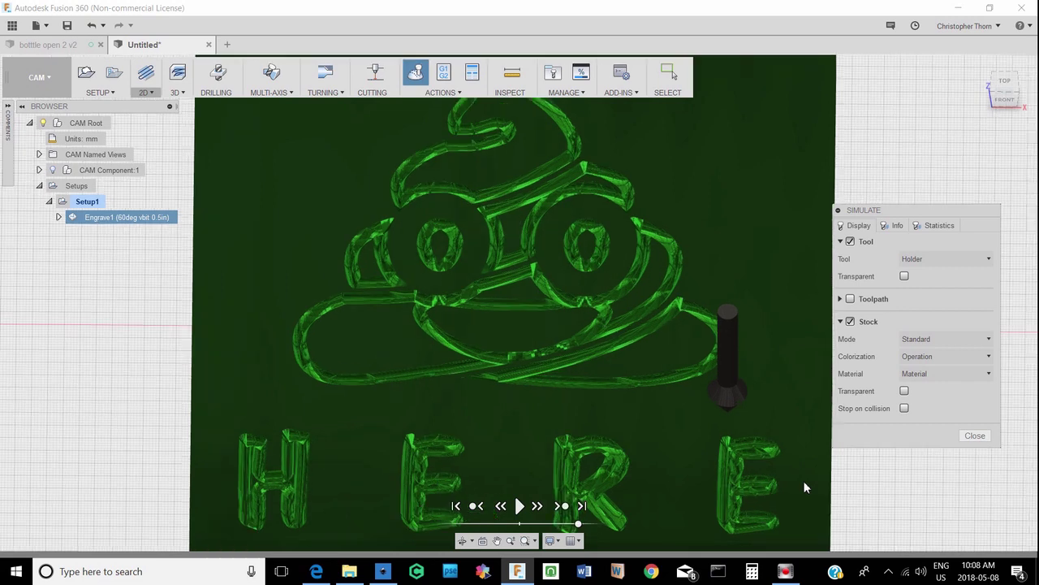
scroll(806, 487, "down", 1)
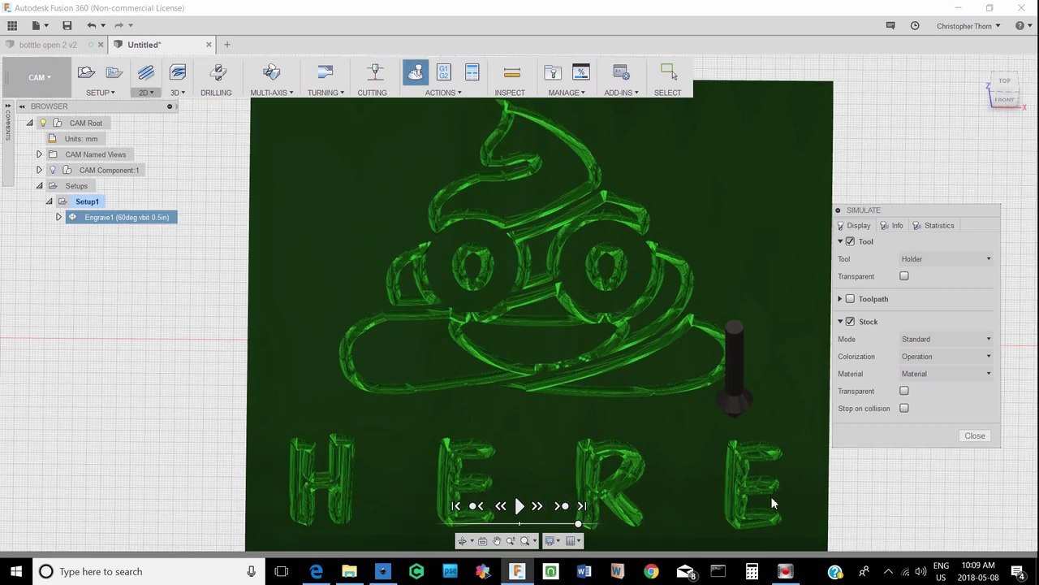
mouse_move(837, 495)
middle_mouse_down("shift")
mouse_move(830, 450)
mouse_move(840, 445)
mouse_move(835, 487)
mouse_move(812, 480)
mouse_move(812, 441)
mouse_move(841, 497)
middle_mouse_up("shift")
- Hide the simulated stock, exit the simulation, and open Post Process for Engrave1 with the Easel post and .nc output
left_click(851, 323)
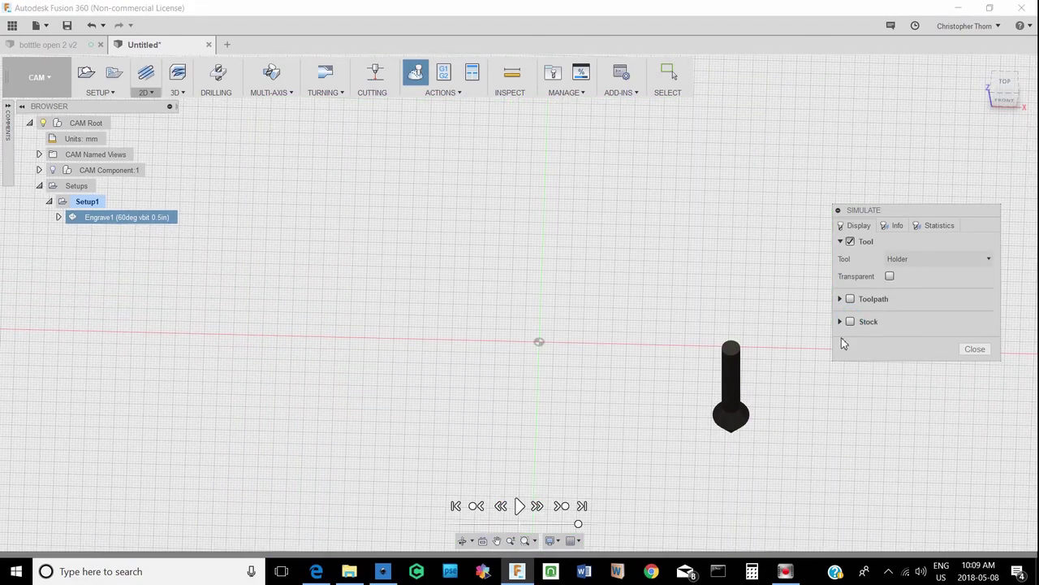
key("Escape")
right_click(95, 219)
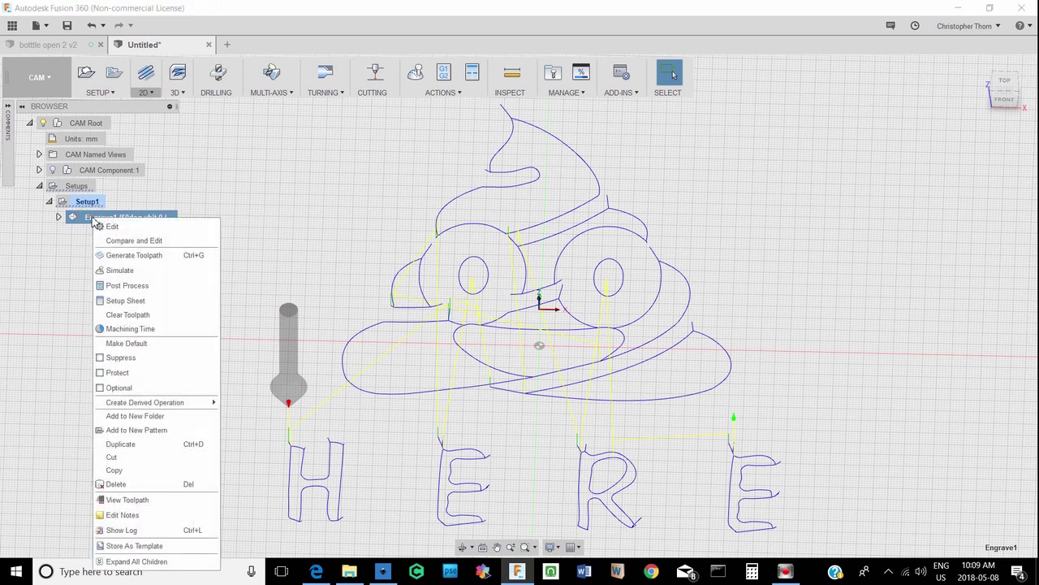
left_click(145, 288)
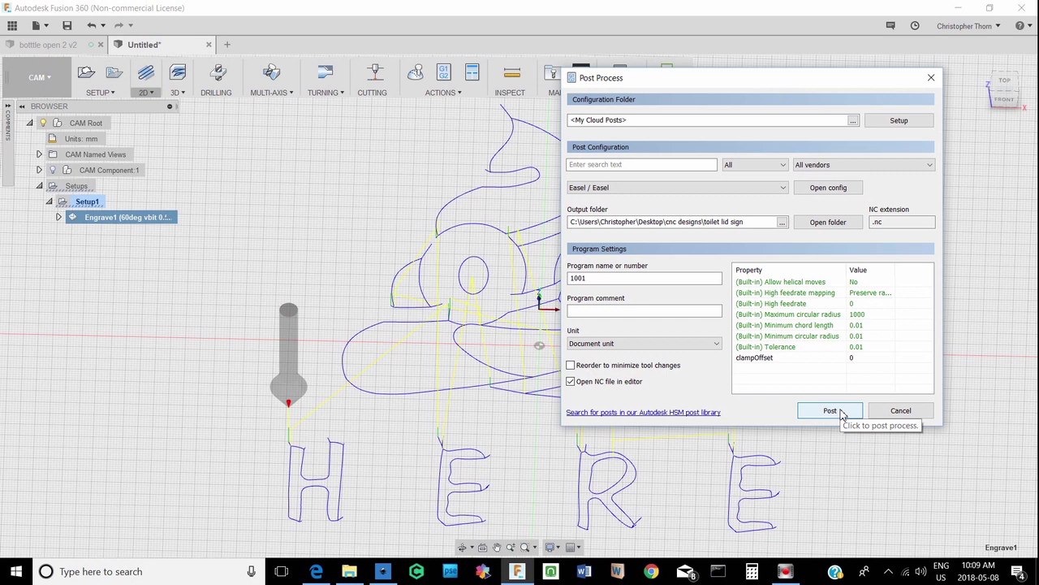
- Post the Engrave1 toolpath so the save window proposes file 1001 in the toilet lid sign folder
left_click(839, 412)
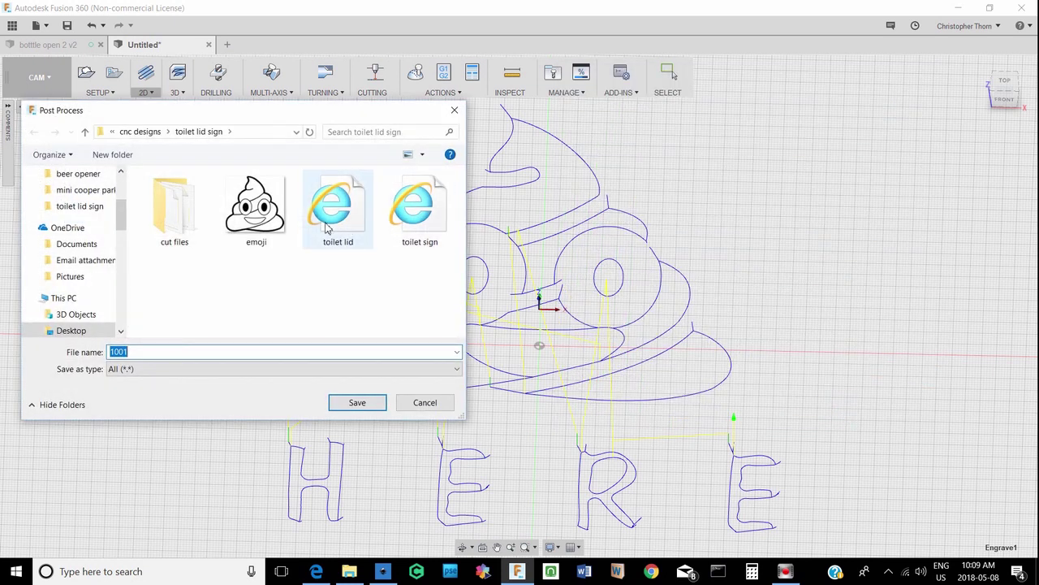